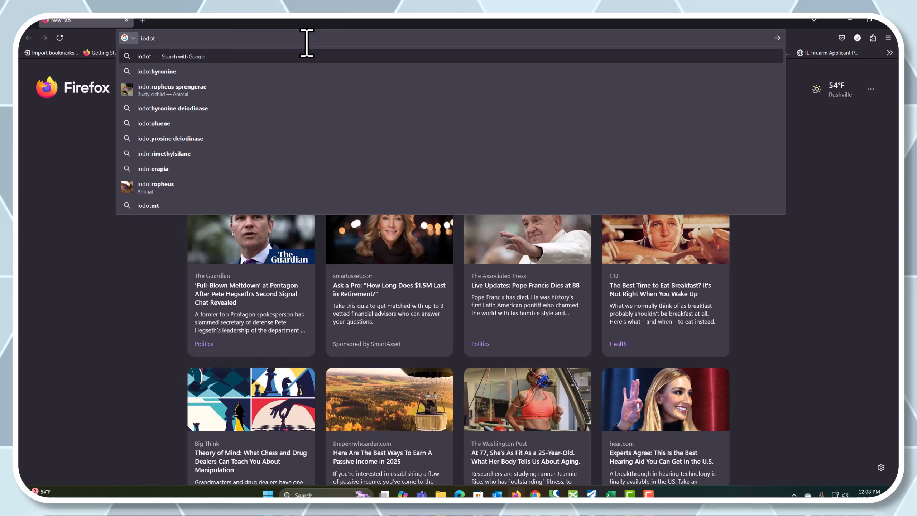
- Search the web for idot, then open the IDOTCADD Support and Information page on the Illinois Department of Transportation site
type("dot")
key("Return")
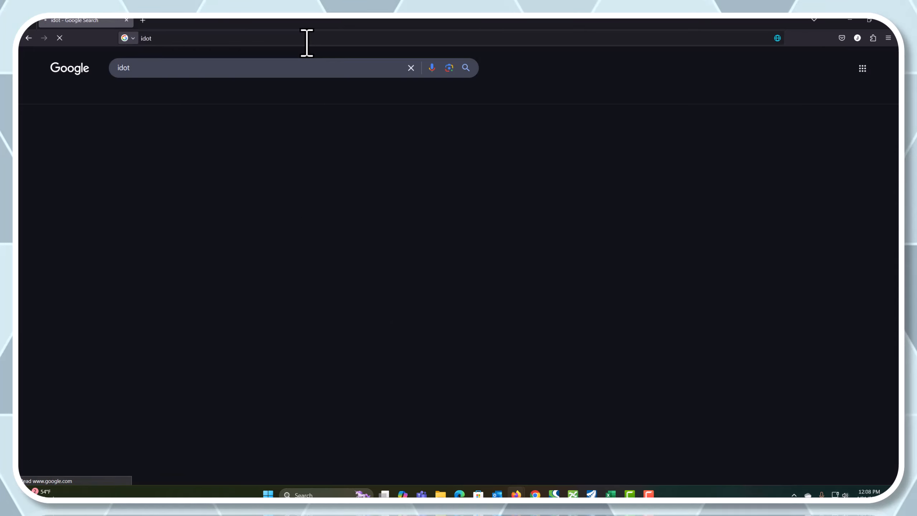
left_click(132, 168)
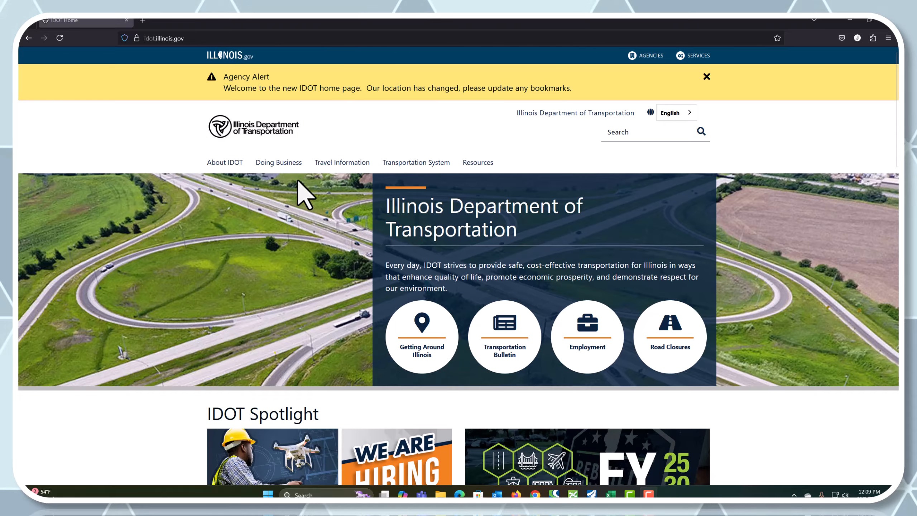
mouse_move(307, 165)
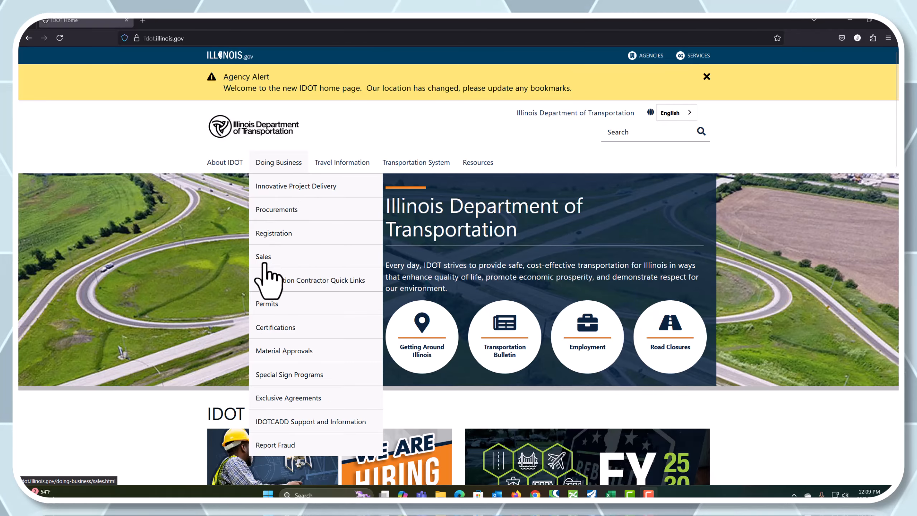
left_click(281, 422)
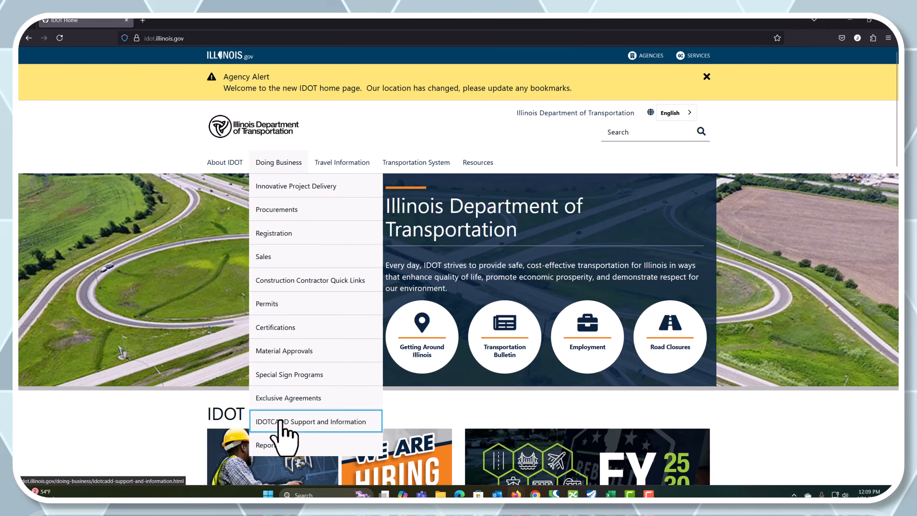
- Open the Support page under the CADD section of the IDOT website
scroll(233, 361, "down", 2)
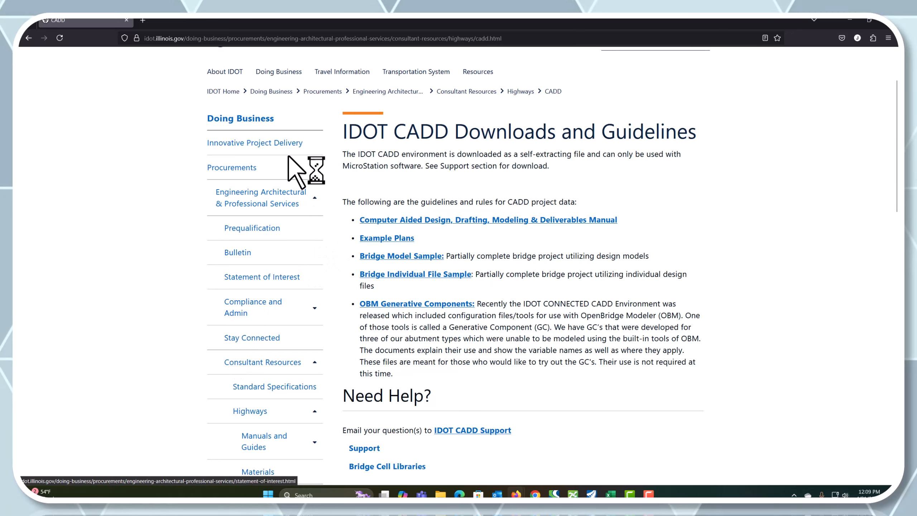
scroll(523, 152, "down", 1)
scroll(527, 159, "down", 2)
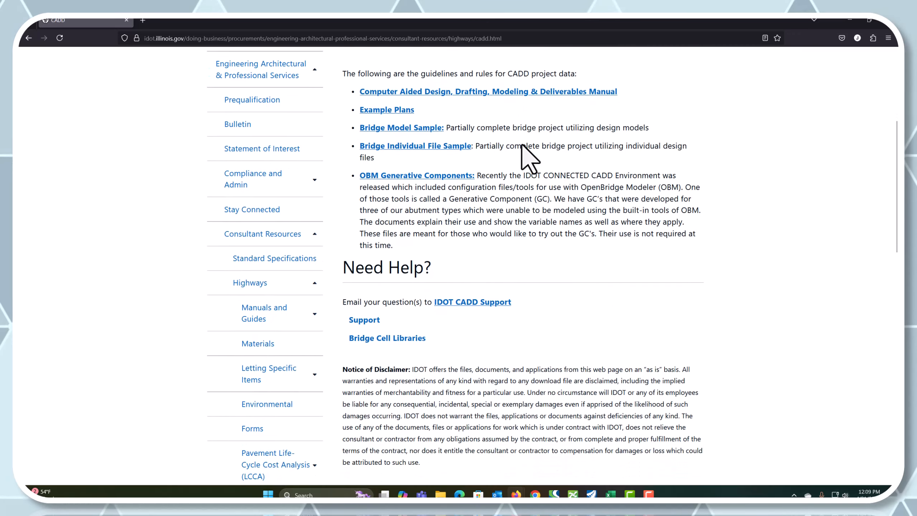
scroll(426, 162, "down", 4)
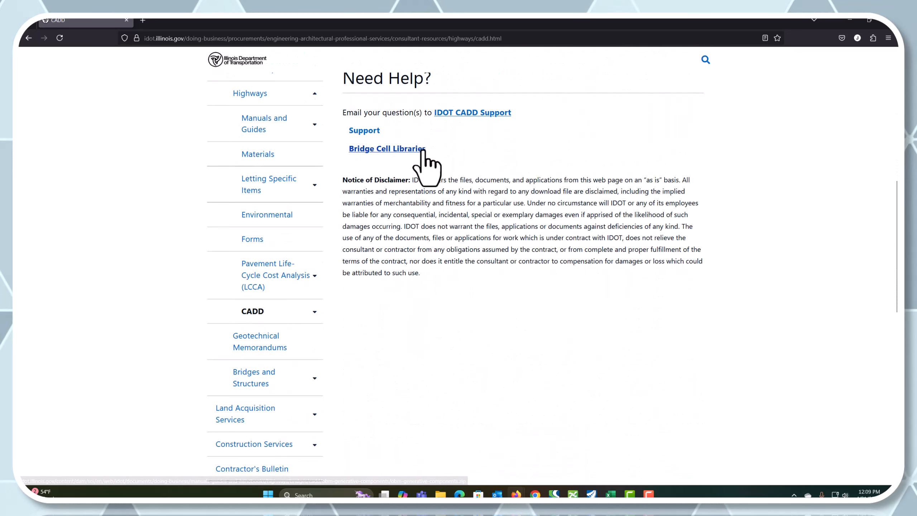
left_click(313, 311)
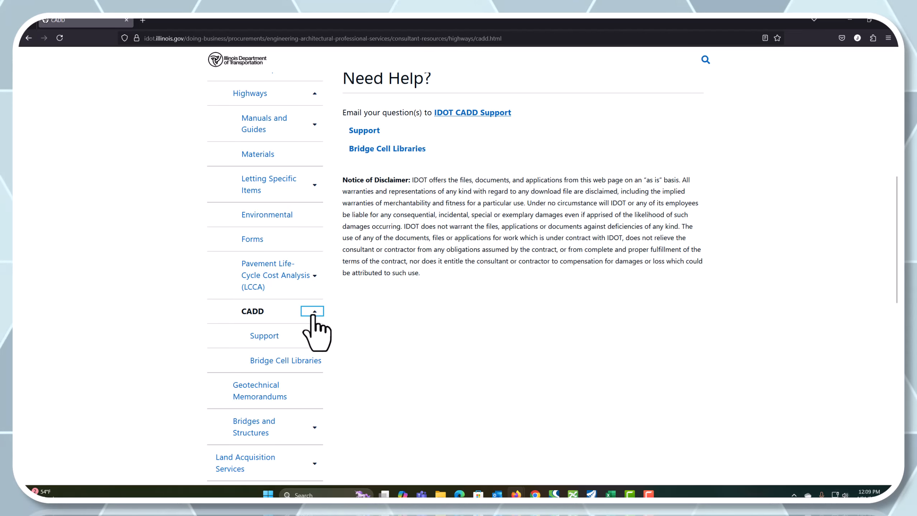
left_click(267, 335)
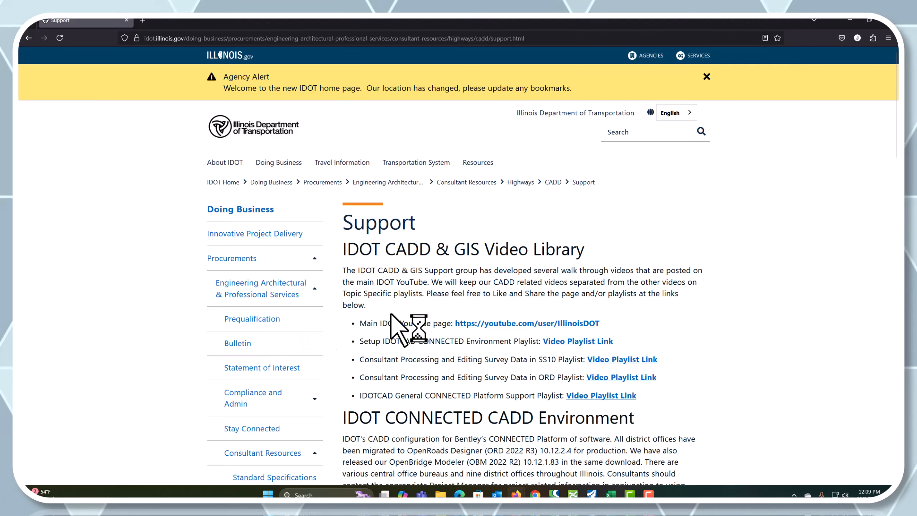
- Locate the Summary of Quantities spreadsheet downloads by letting on the Support page
scroll(405, 325, "down", 4)
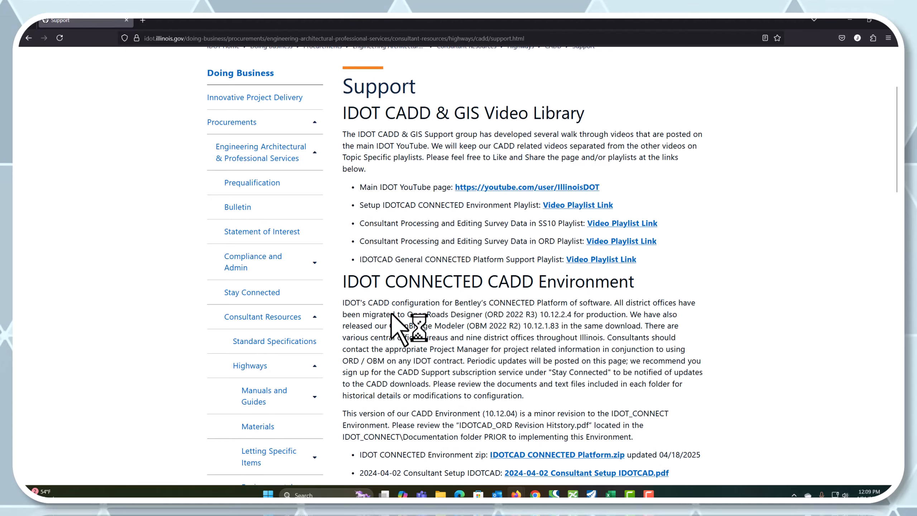
scroll(391, 314, "down", 4)
scroll(483, 426, "down", 4)
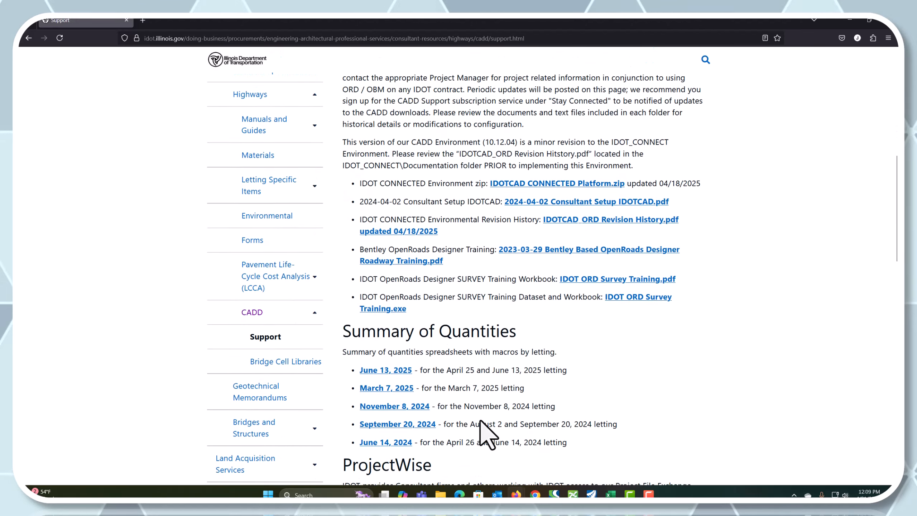
scroll(430, 173, "down", 1)
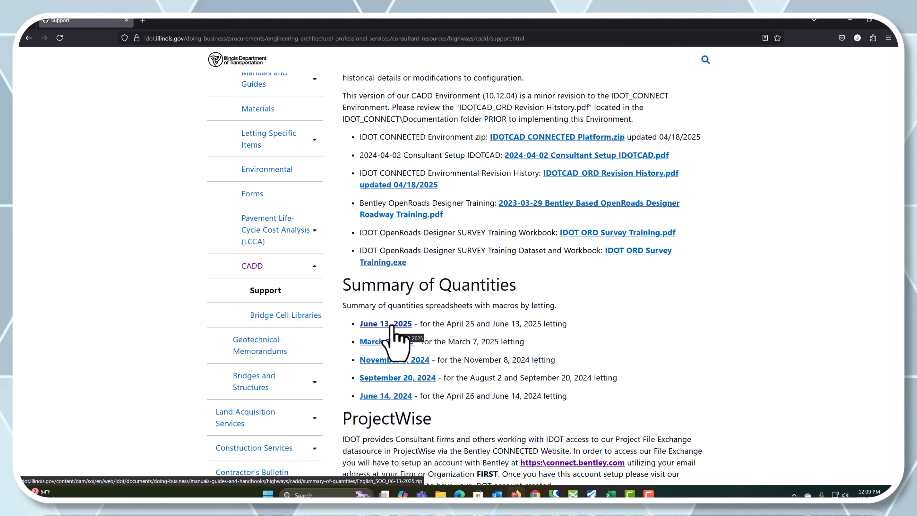
- Switch to the English_SOQ_03_11_2022 workbook in Excel and examine the rows of its Summary of Quantities worksheet
left_click(850, 22)
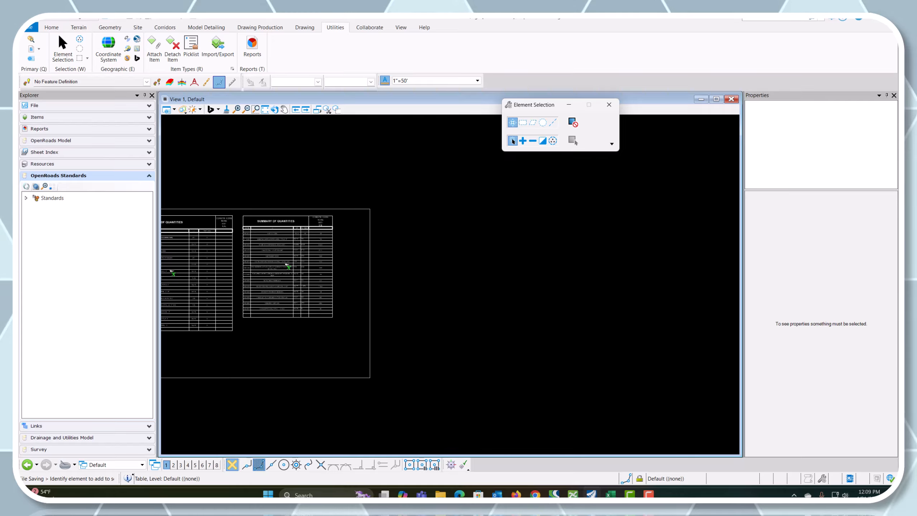
left_click_drag(898, 180, 494, 105)
left_click(792, 105)
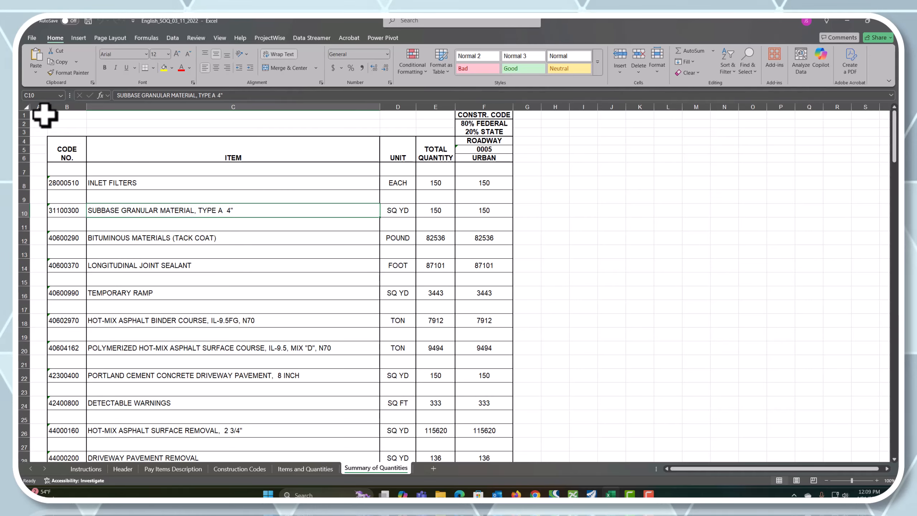
scroll(39, 115, "down", 5)
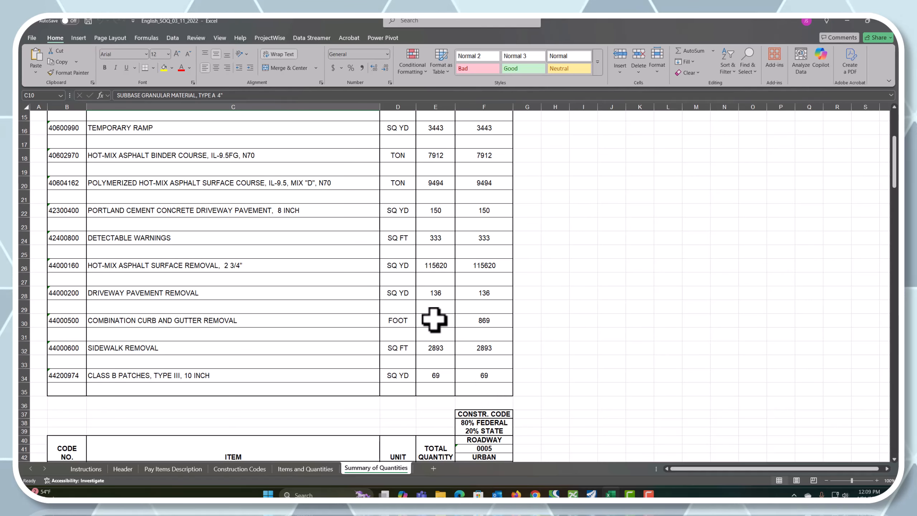
scroll(270, 170, "up", 5)
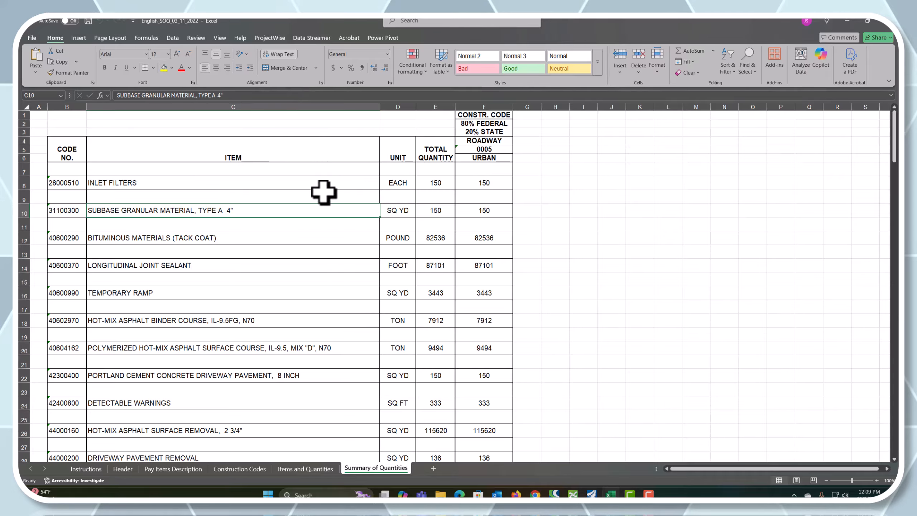
- Switch to OpenRoads Designer and start a Place Table from Excel, listing all documents and choosing English_SOQ_03_11_2022.xlsm as the source file
left_click_drag(709, 18, 916, 107)
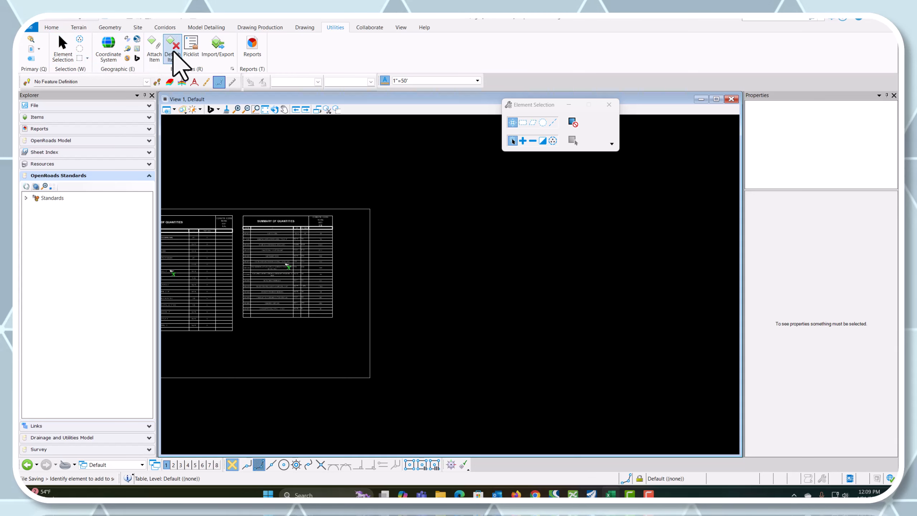
left_click(248, 30)
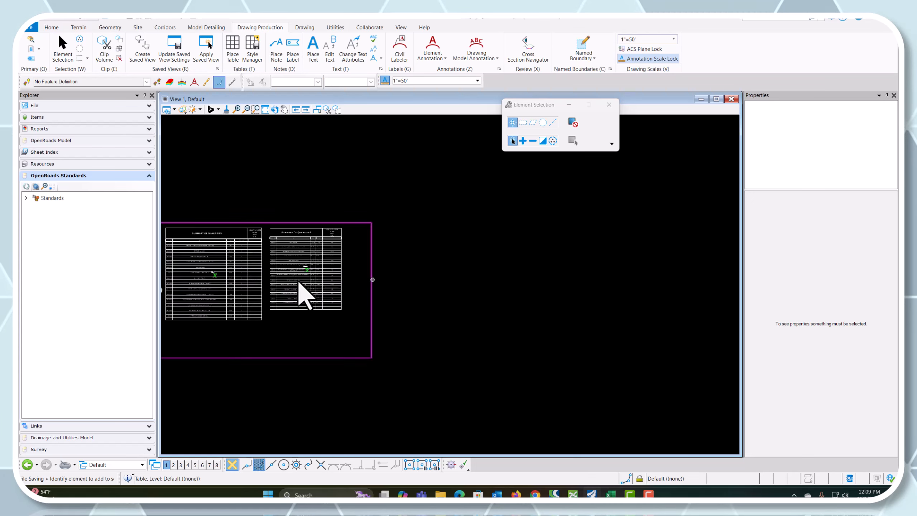
scroll(303, 291, "down", 3)
scroll(519, 278, "up", 2)
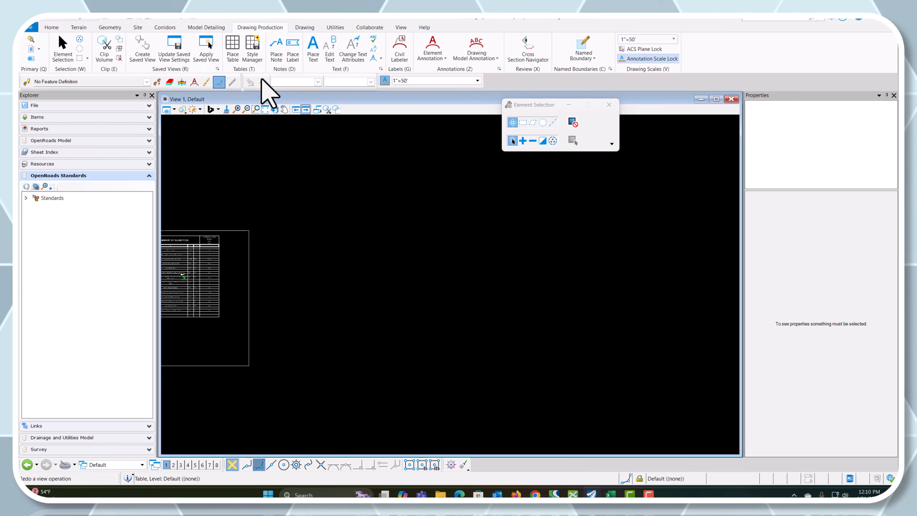
left_click(228, 47)
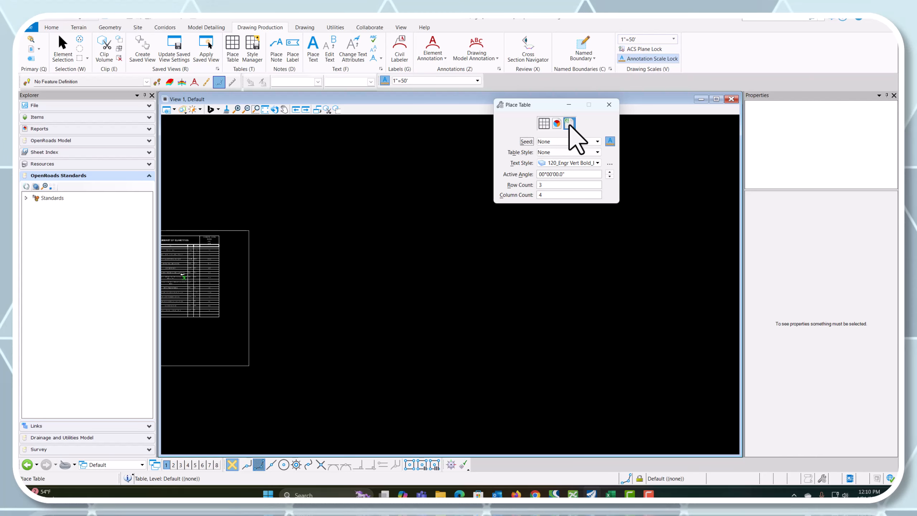
left_click(570, 124)
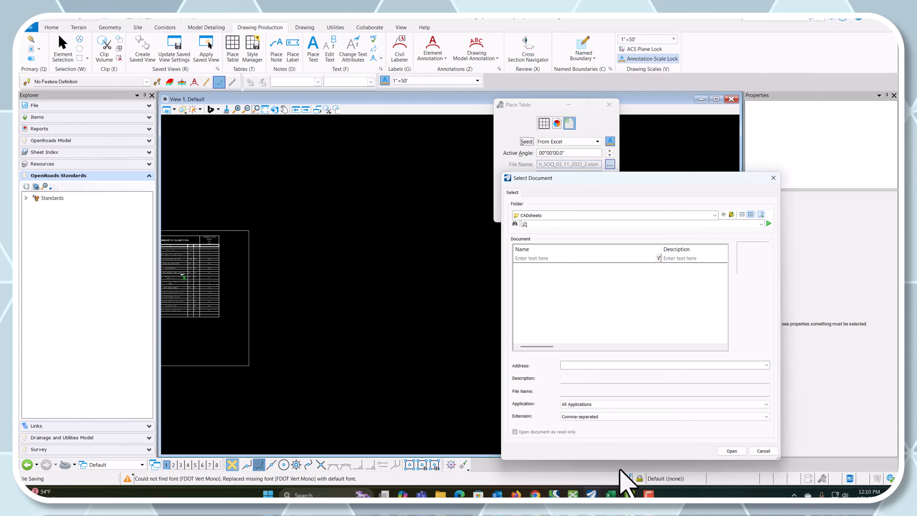
left_click(616, 418)
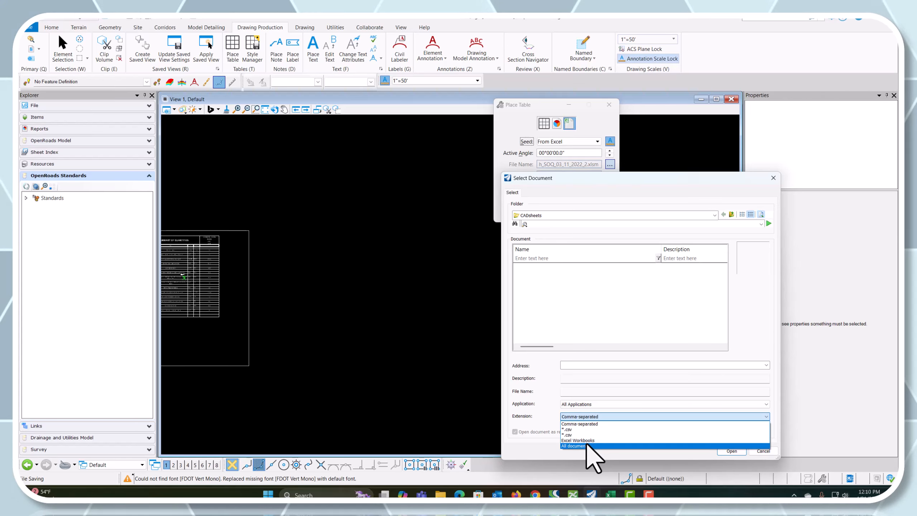
left_click(585, 438)
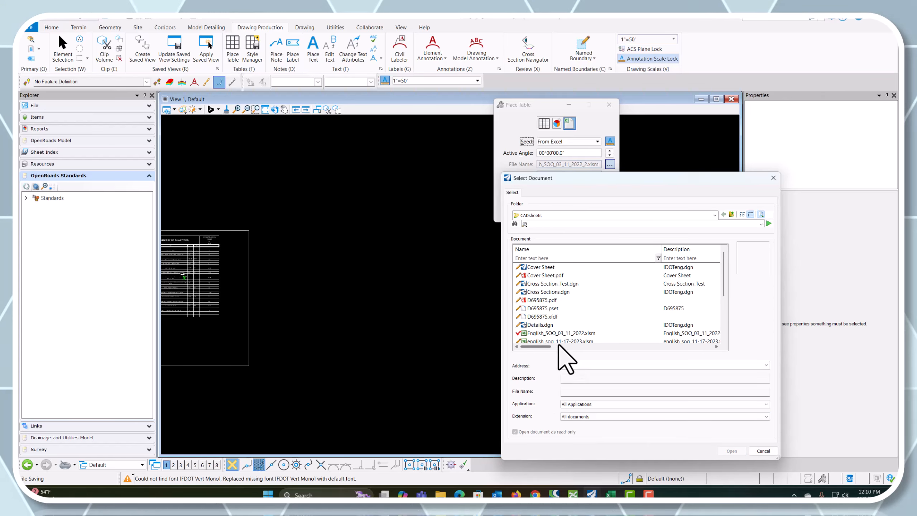
double_click(562, 333)
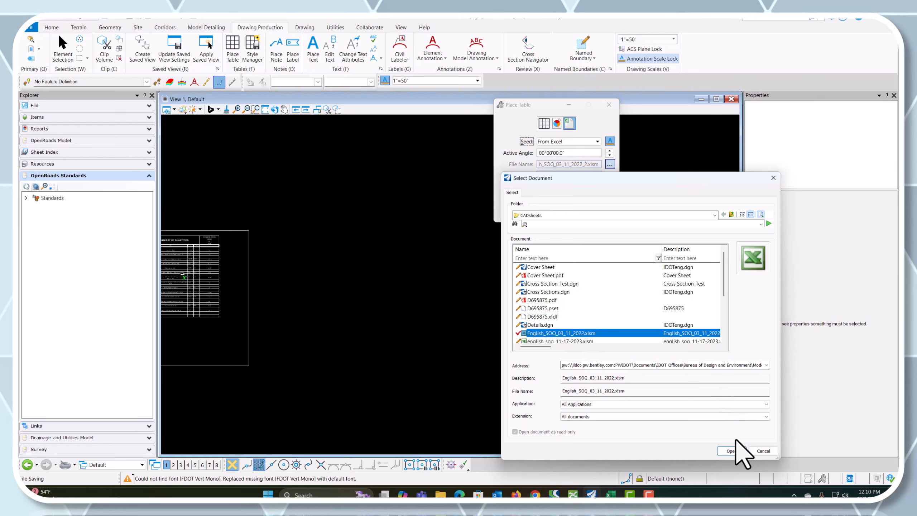
left_click(731, 450)
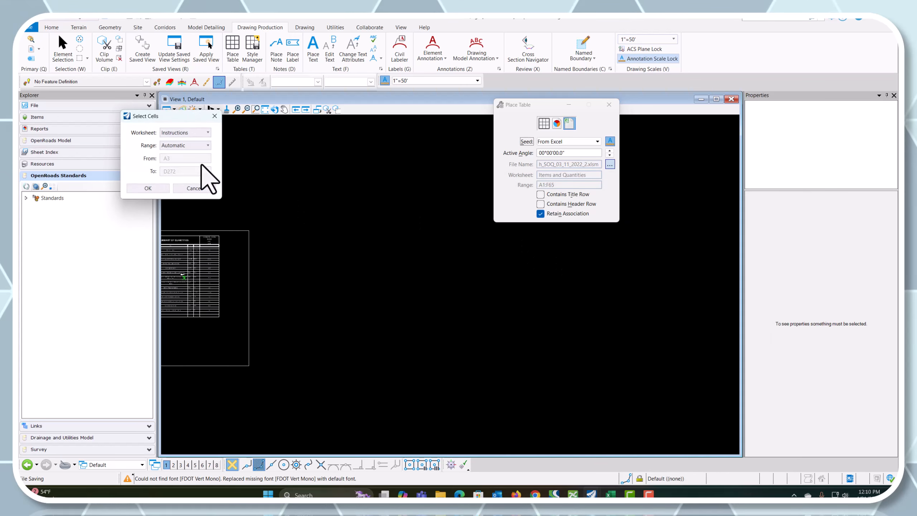
- Set the source to cells A1 through F36 of the Summary of Quantities worksheet and place the table in the empty area beside the existing sheets
left_click_drag(150, 119, 334, 140)
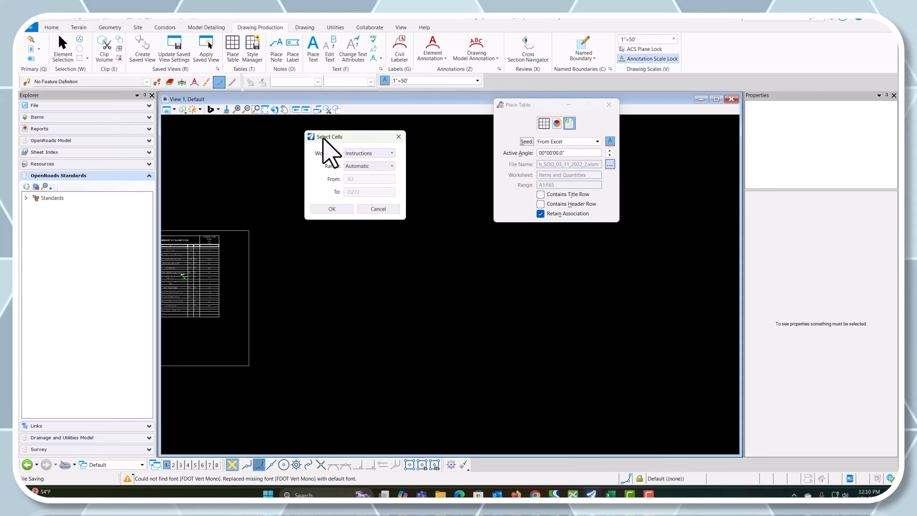
left_click(375, 157)
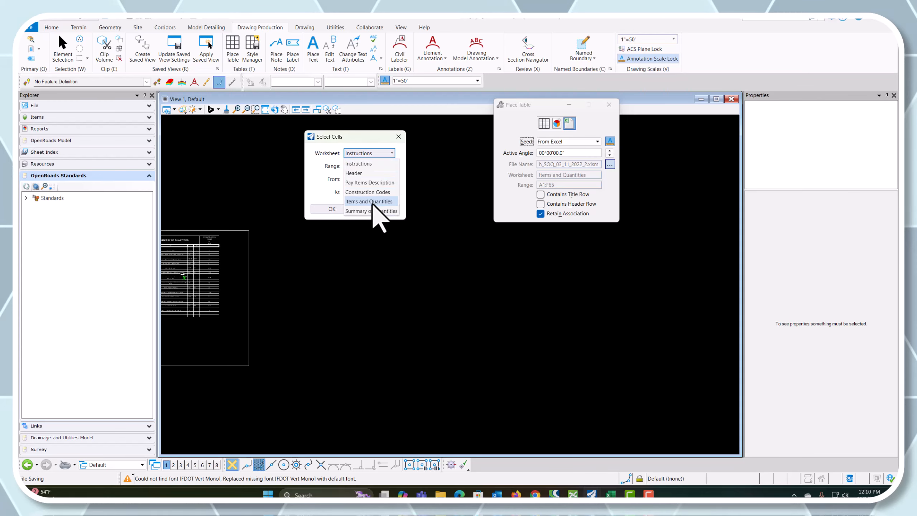
left_click(372, 214)
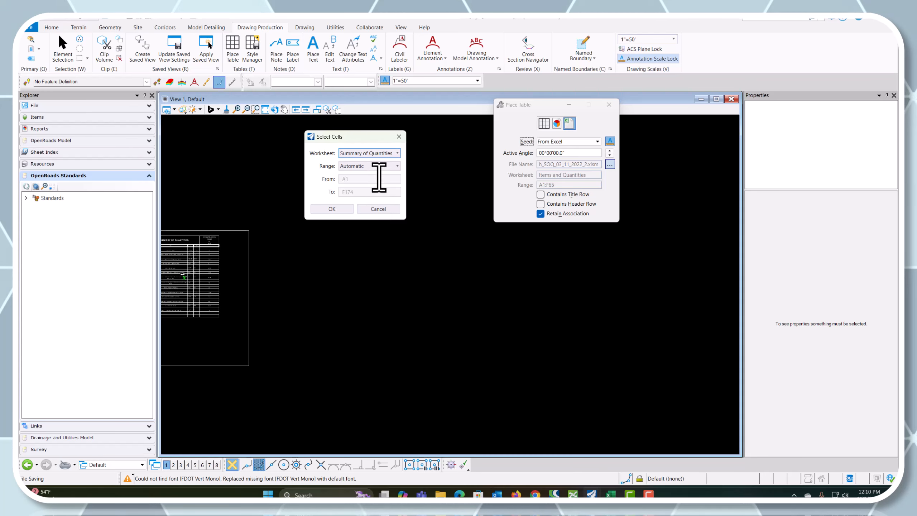
left_click(383, 166)
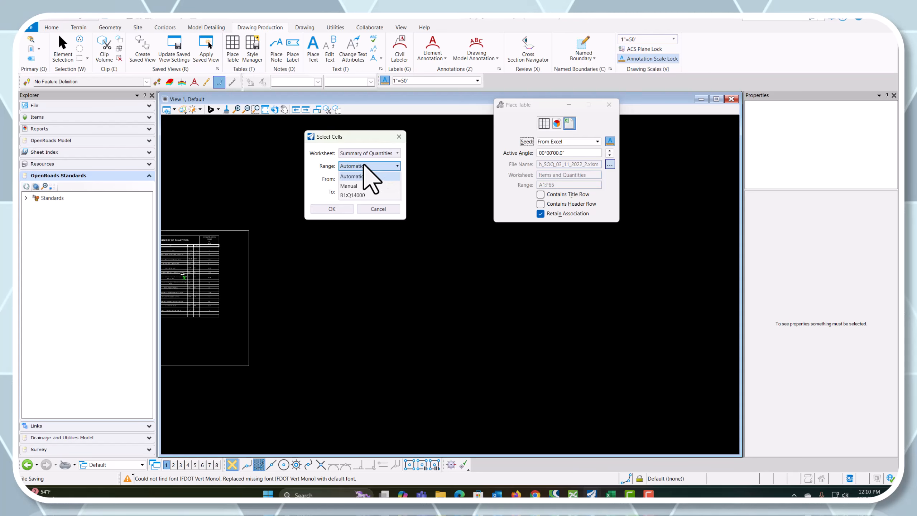
left_click(349, 186)
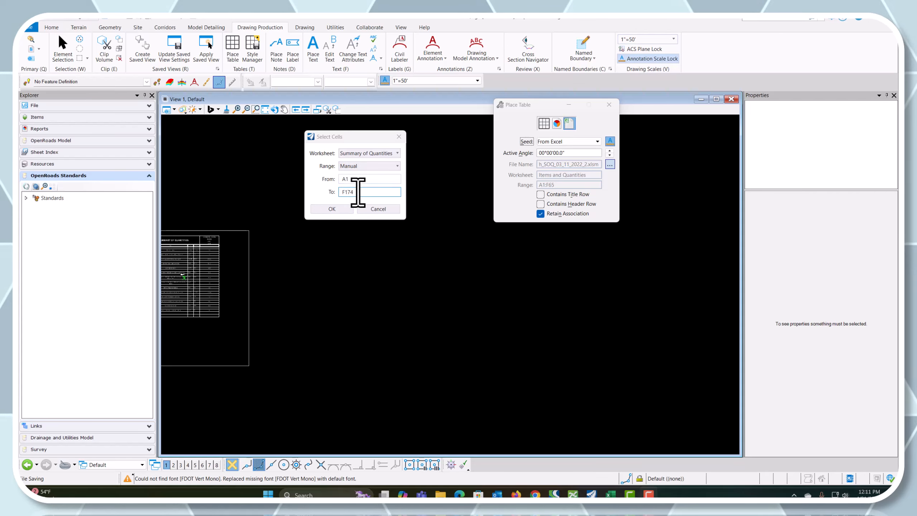
mouse_move(358, 192)
left_mouse_down()
mouse_move(338, 192)
mouse_move(346, 192)
left_mouse_up()
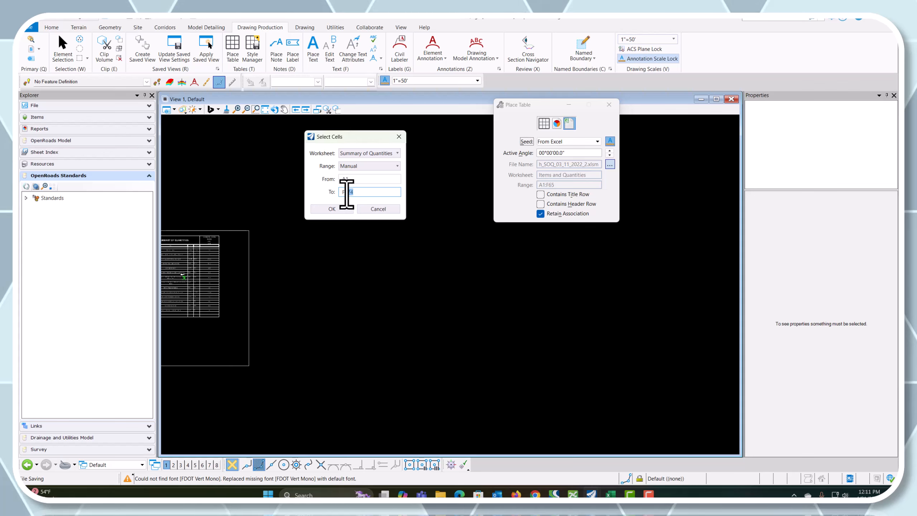
type("36")
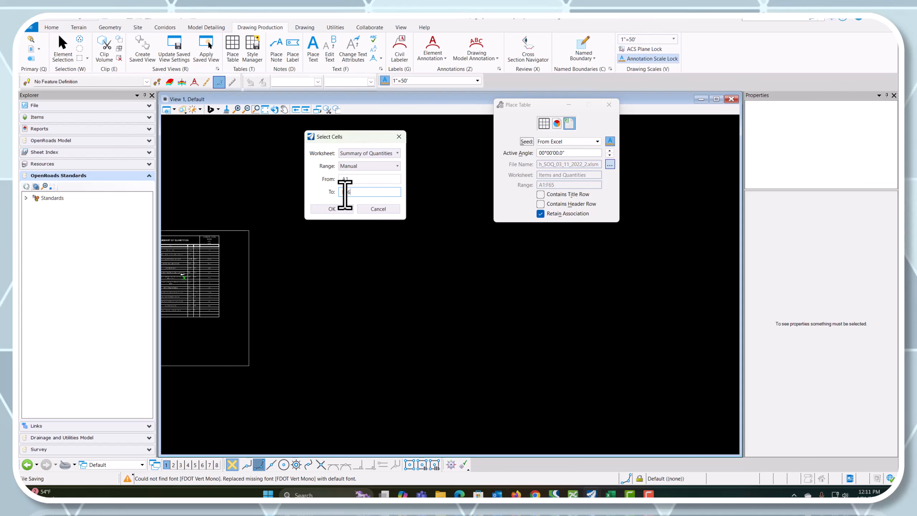
left_click(325, 209)
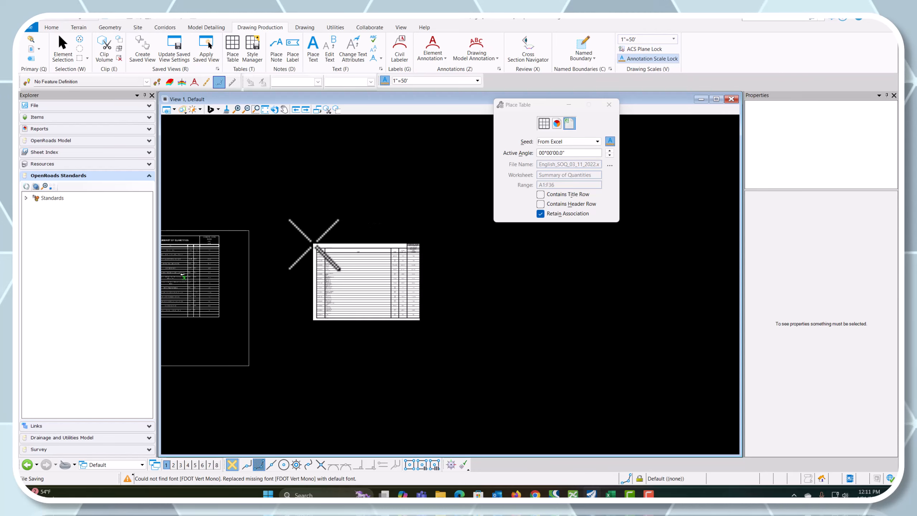
scroll(295, 233, "up", 3)
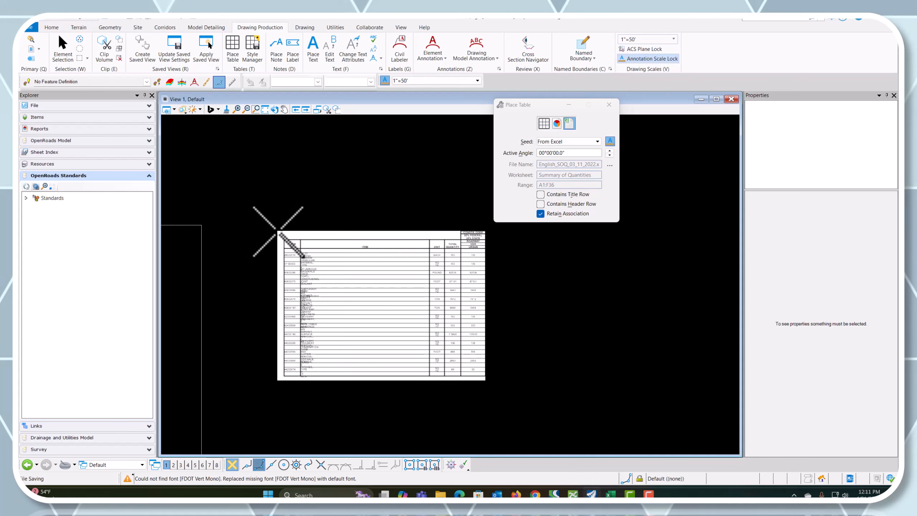
left_click(278, 232)
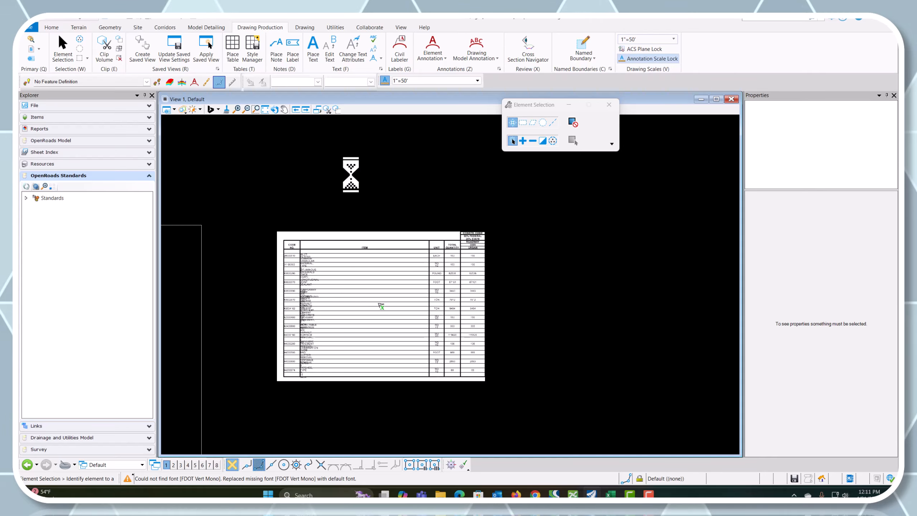
- Select the placed table, slightly widen its ITEM column and narrow its UNIT column so the entries fit on single lines
left_click(323, 235)
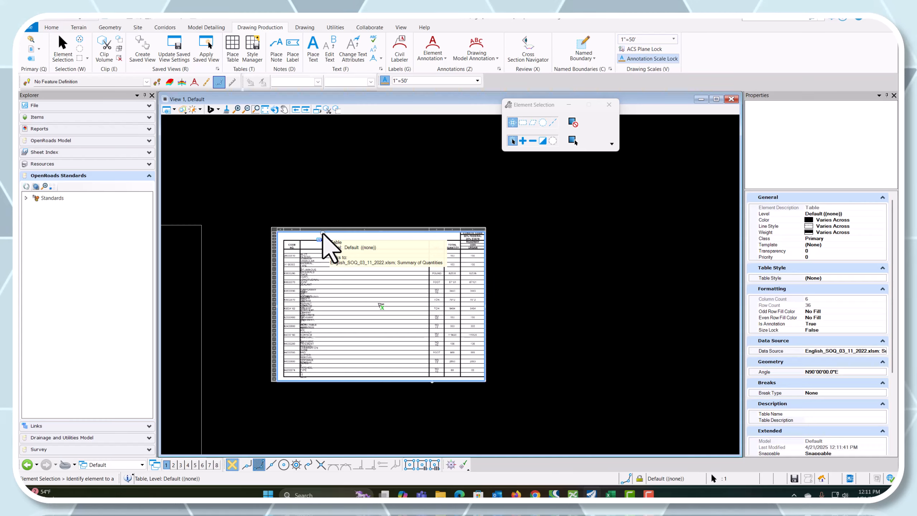
scroll(303, 263, "up", 3)
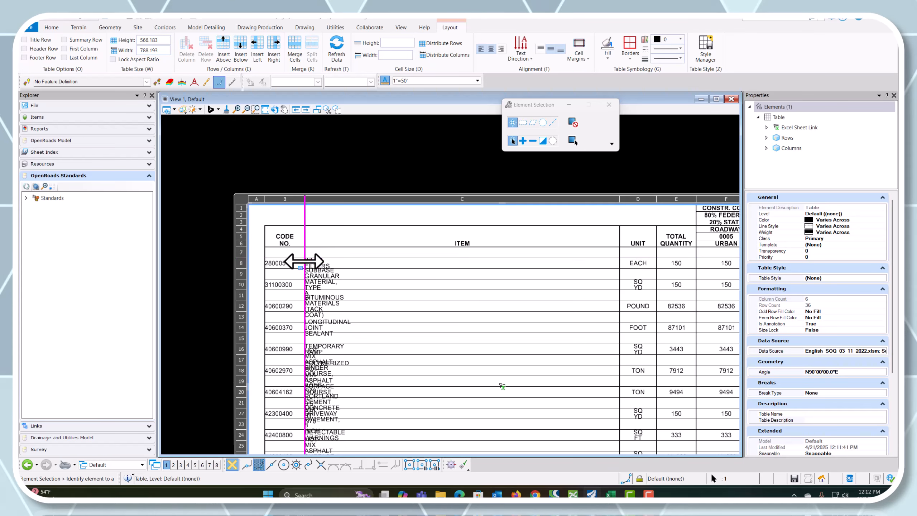
scroll(403, 262, "down", 1)
scroll(558, 216, "down", 1)
scroll(557, 213, "up", 1)
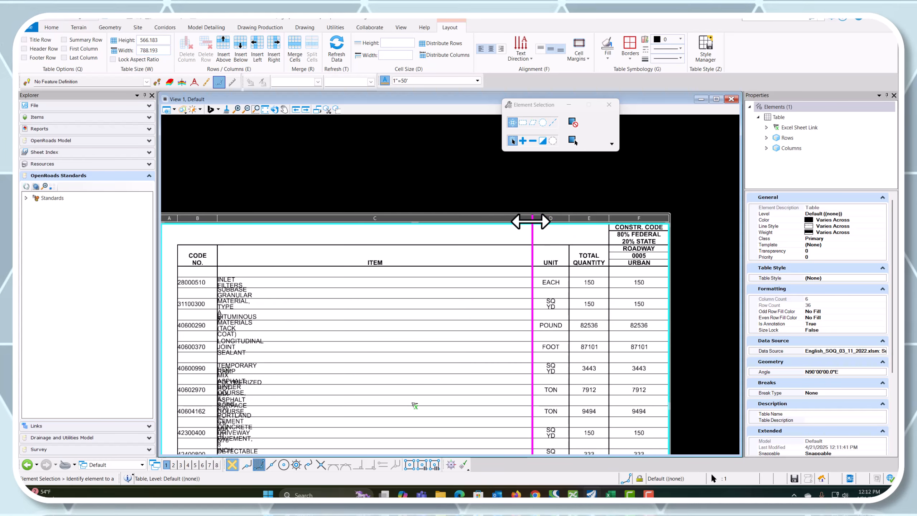
left_click_drag(533, 222, 542, 222)
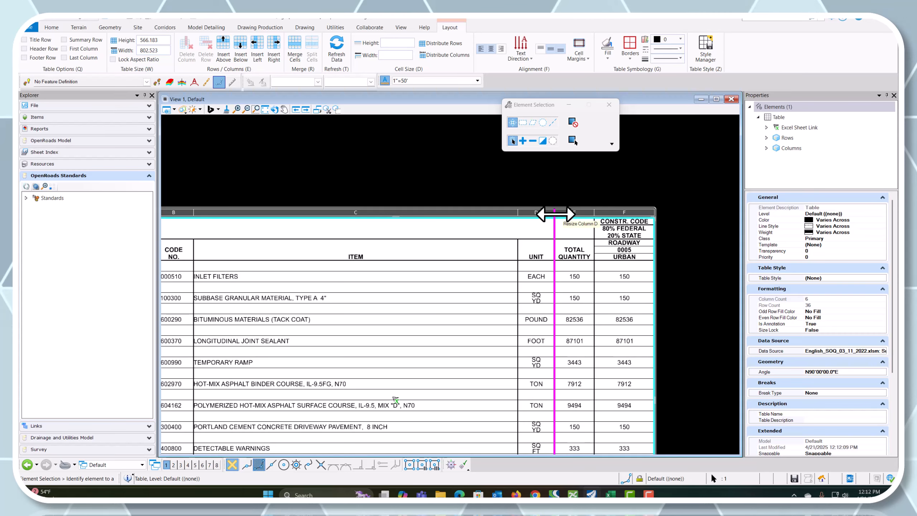
mouse_move(554, 212)
left_mouse_down()
mouse_move(562, 212)
mouse_move(541, 213)
mouse_move(551, 221)
left_mouse_up()
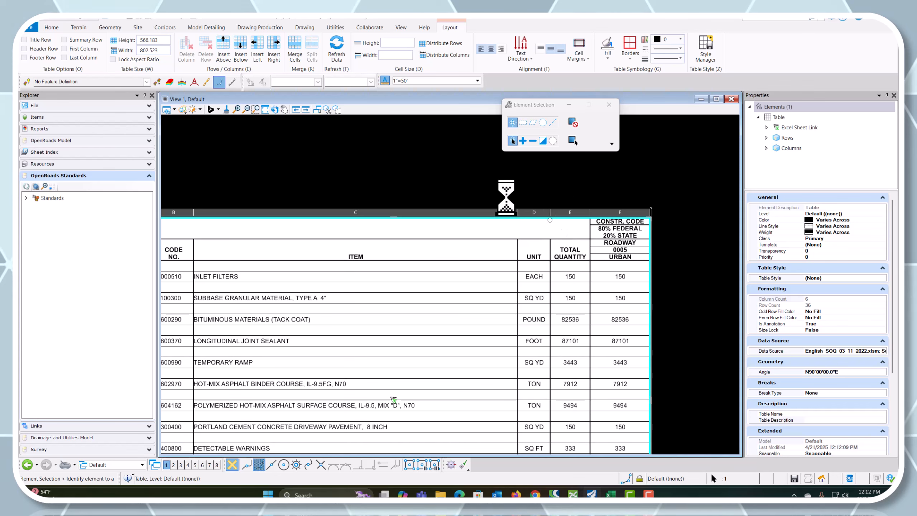
- Start placing a named boundary from a drawing boundary, using Detail Sheet as the drawing boundary
scroll(459, 180, "down", 2)
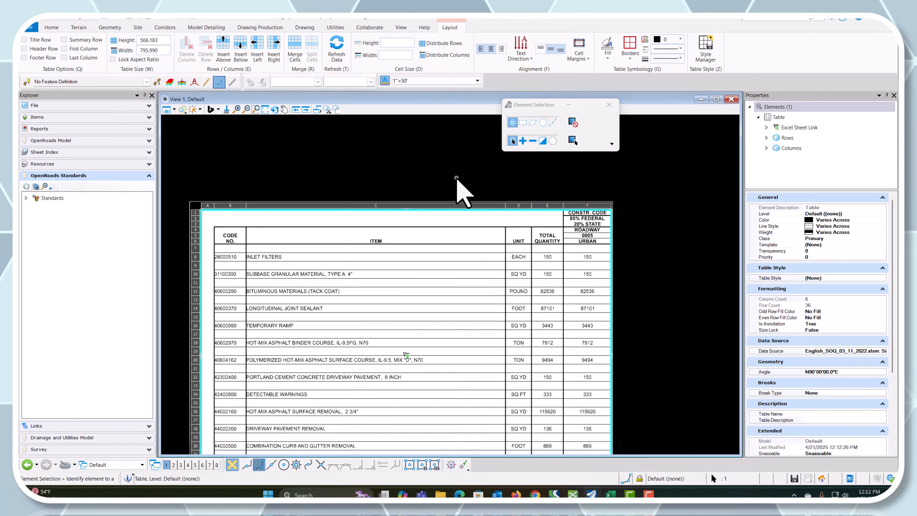
scroll(396, 168, "down", 1)
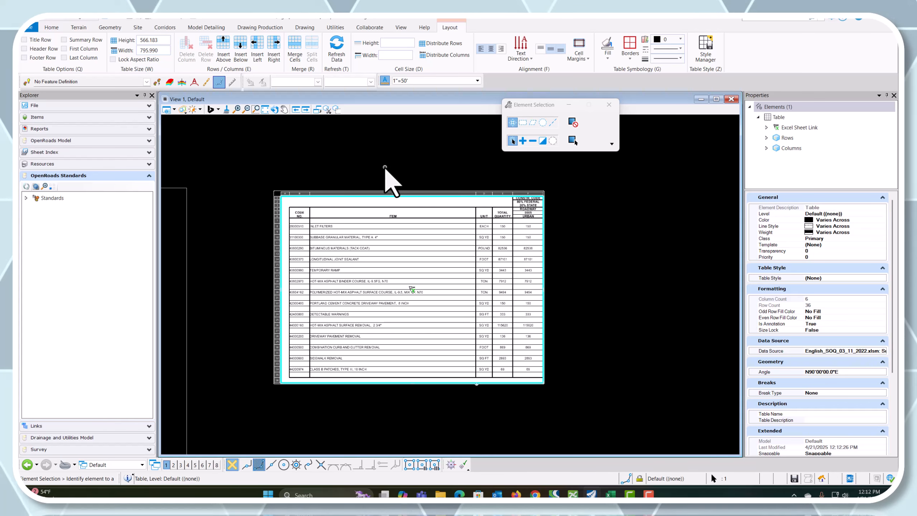
left_click(261, 27)
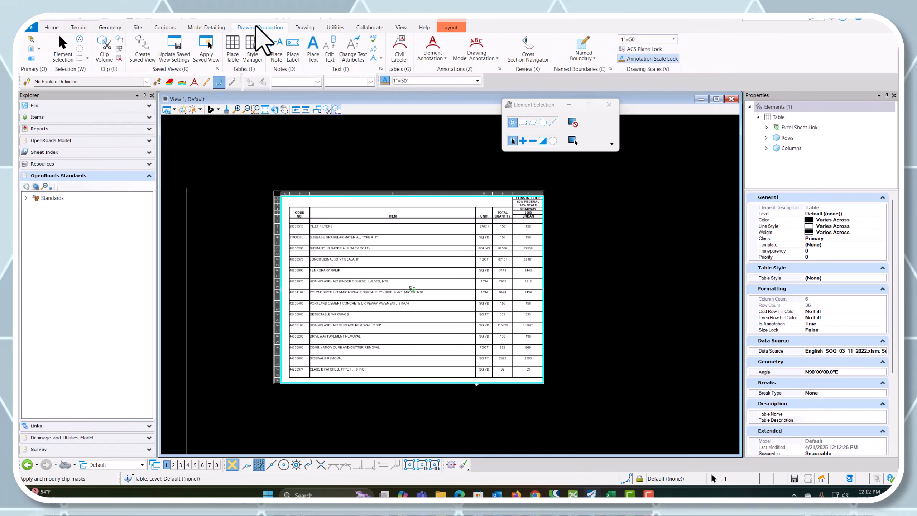
left_click(582, 47)
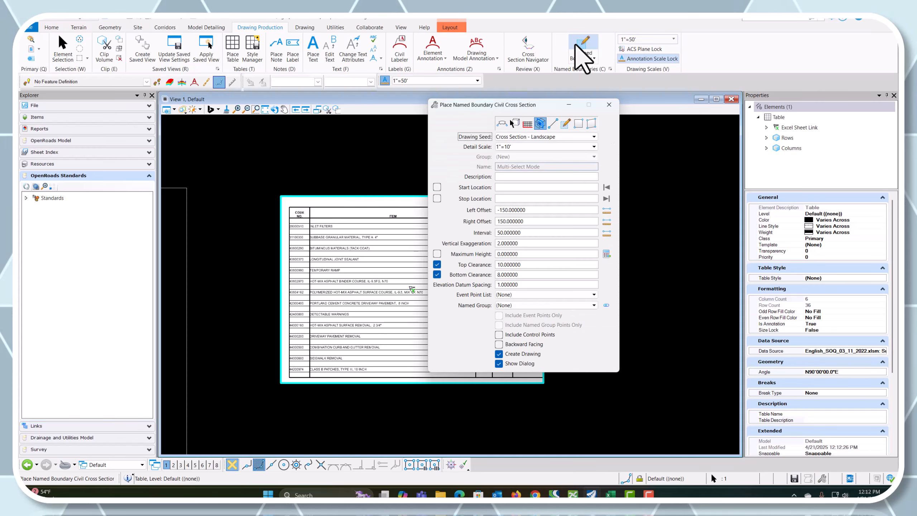
left_click(569, 125)
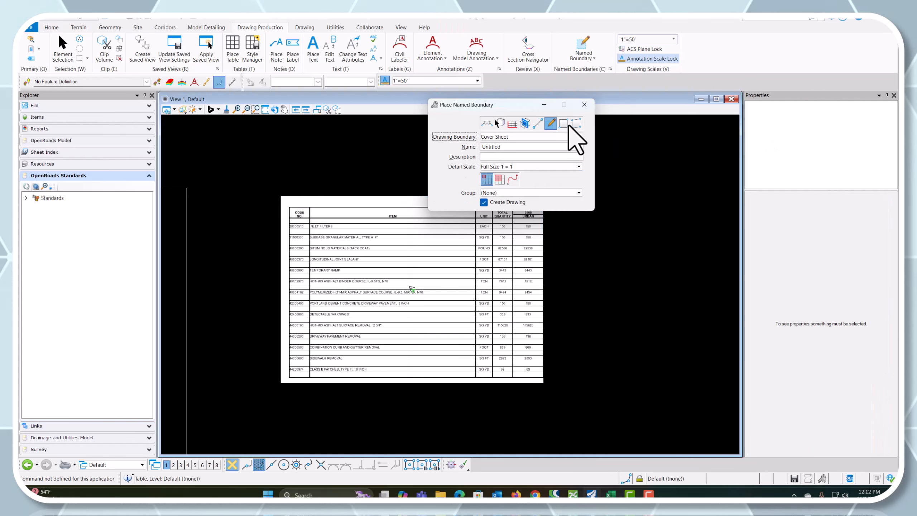
left_click(545, 136)
left_click(507, 161)
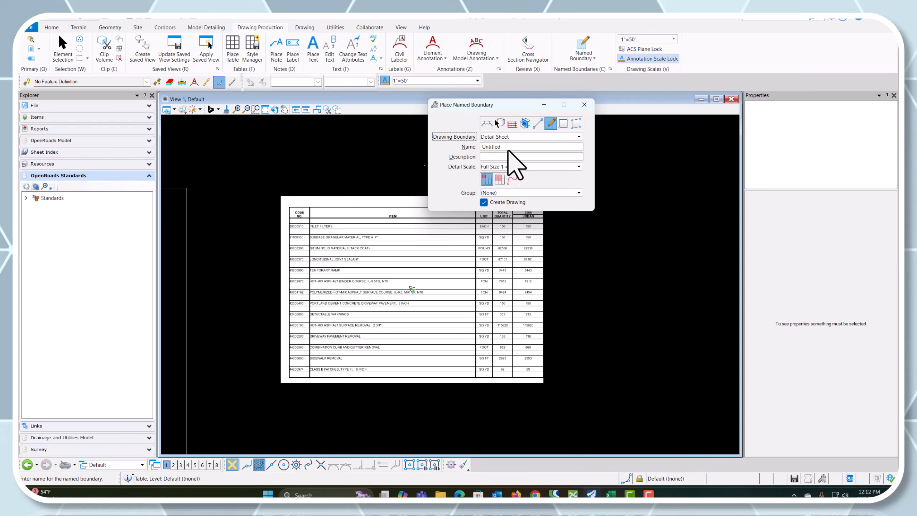
- Name the boundary Summary of Quantities-1 and set its detail scale to 1"=50'
key("Tab")
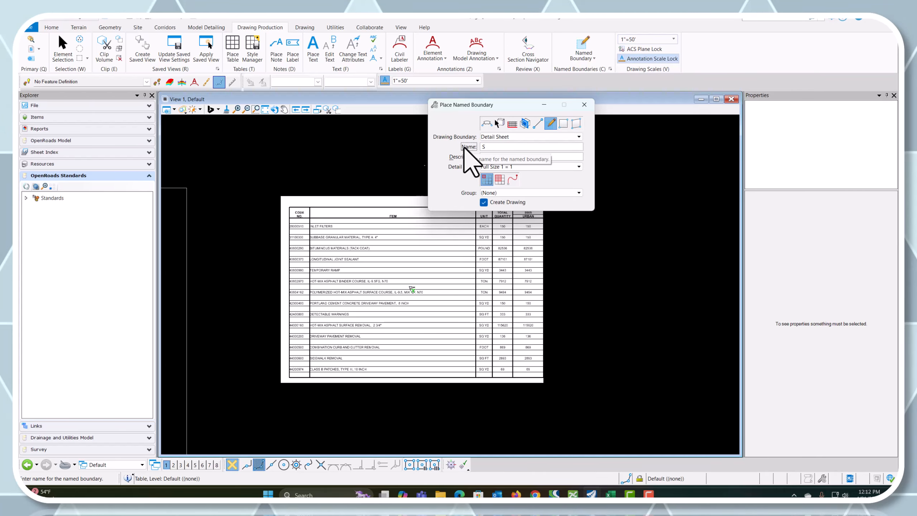
type("Summary of")
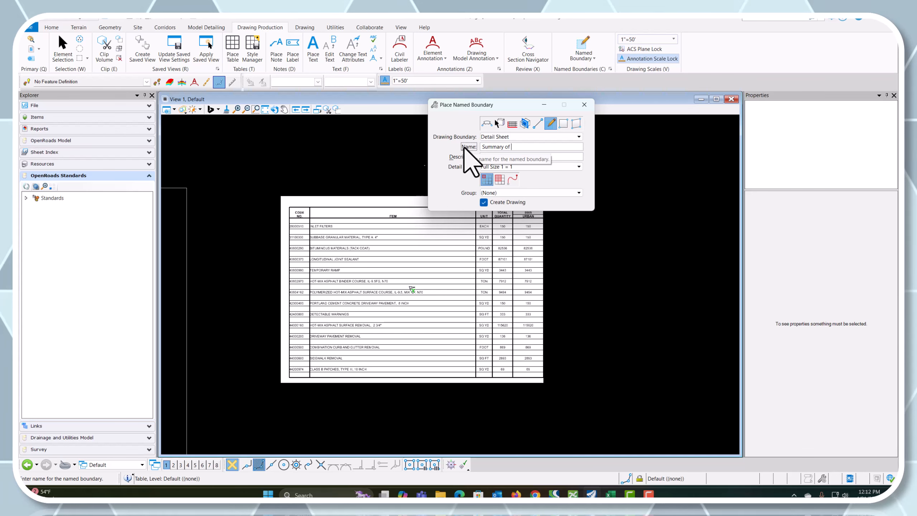
type(" Quanti")
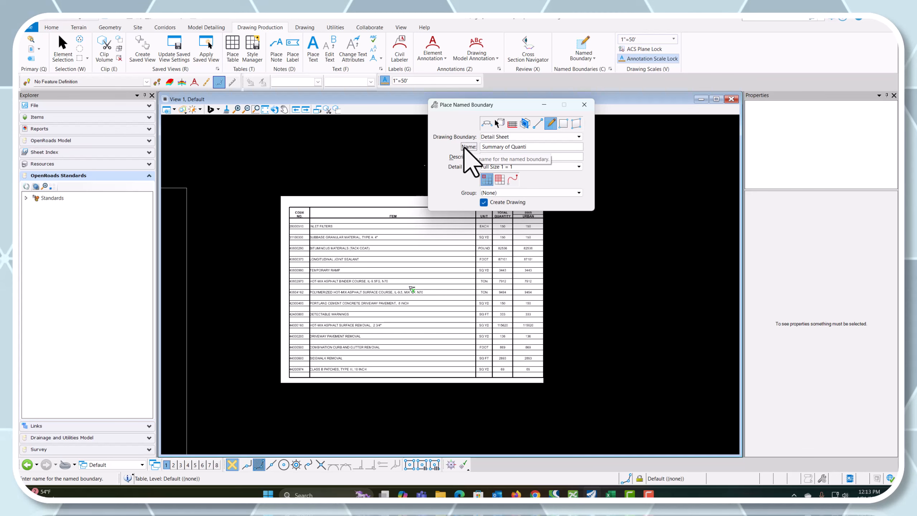
type("ties")
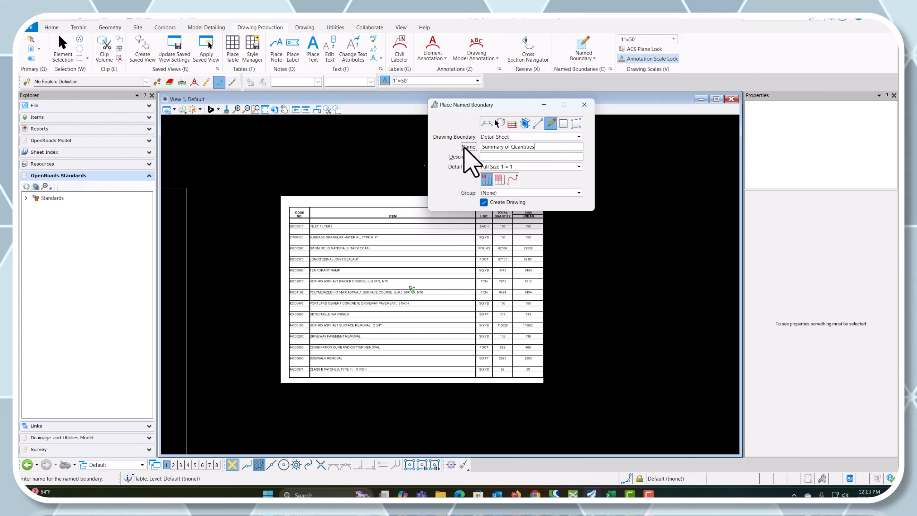
type("-1")
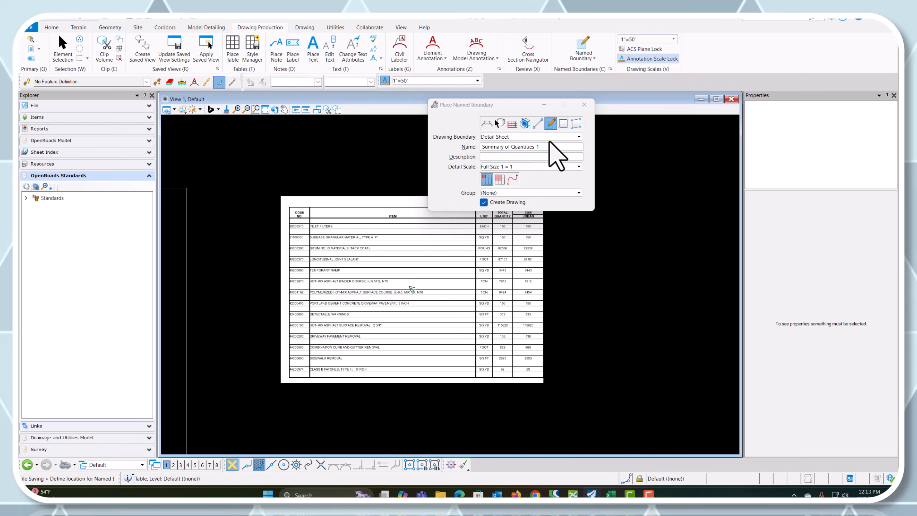
left_click(541, 167)
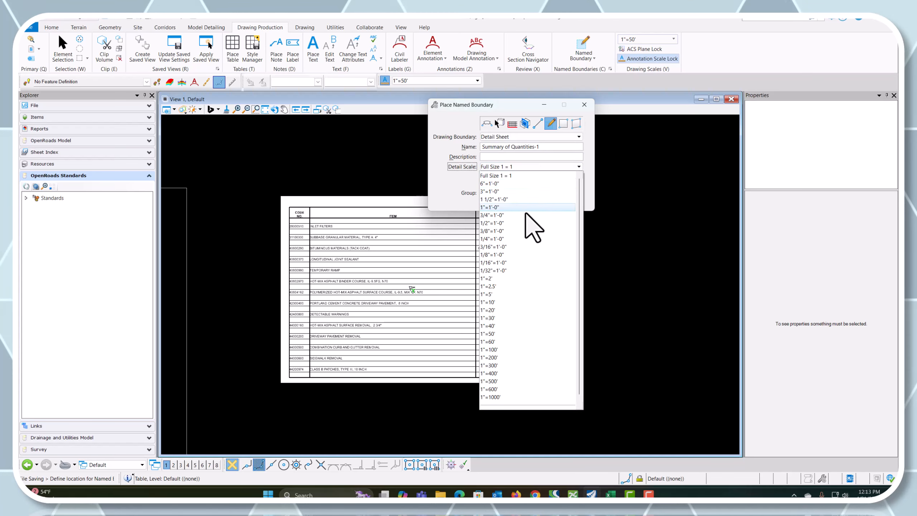
left_click(489, 333)
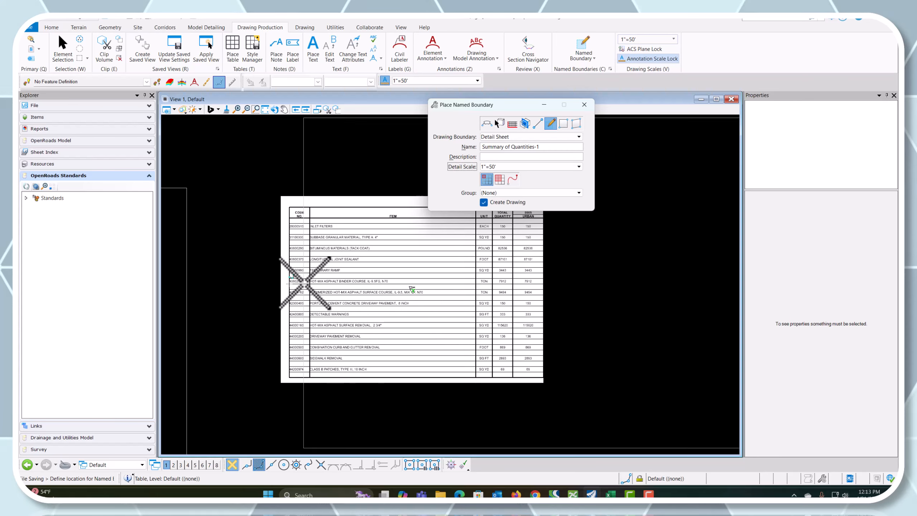
- Place the boundary around the table and create its drawing and sheet models, with the drawing model's annotation scale at 1"=50'
scroll(305, 282, "down", 3)
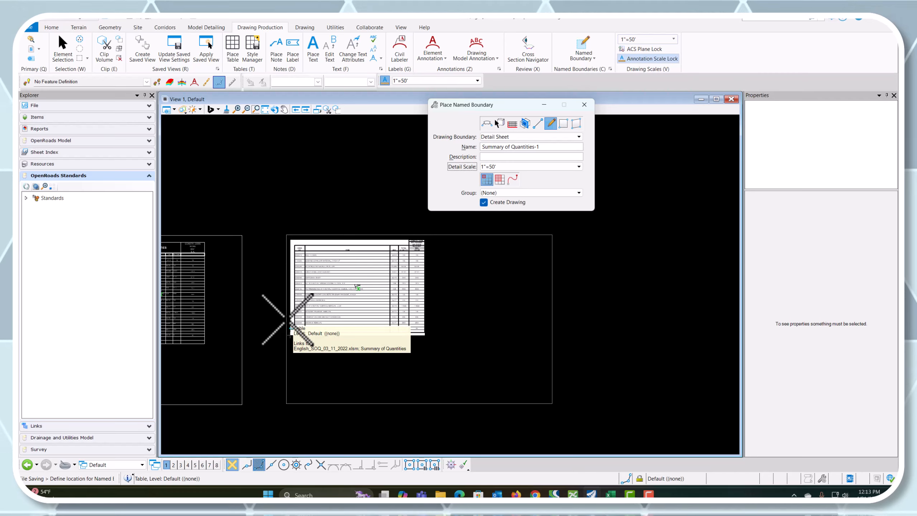
left_click(287, 319)
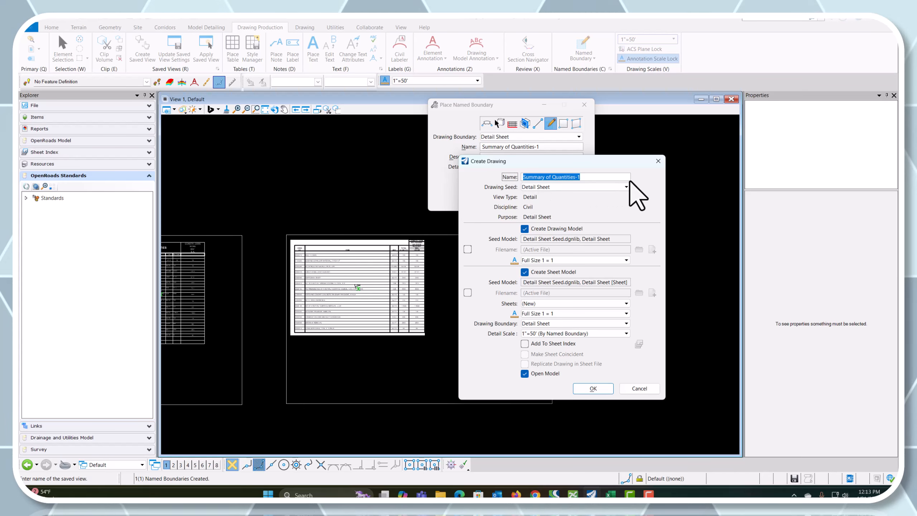
left_click(614, 260)
left_click(540, 179)
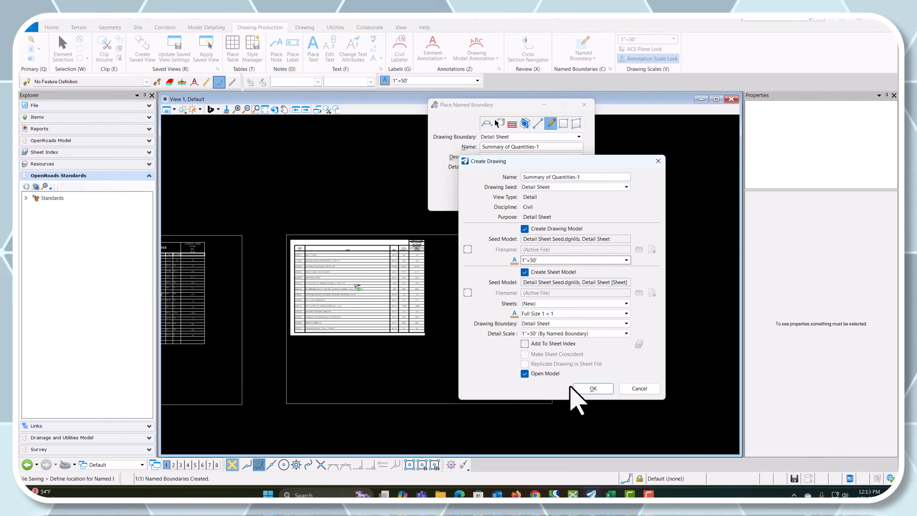
left_click(590, 389)
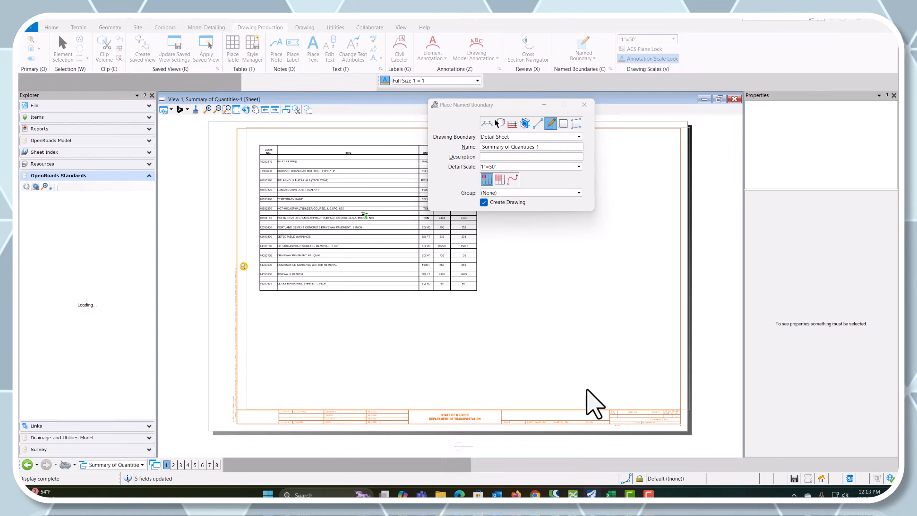
- Inspect the table on the new Summary of Quantities-1 sheet and return to the Default model
scroll(313, 183, "up", 2)
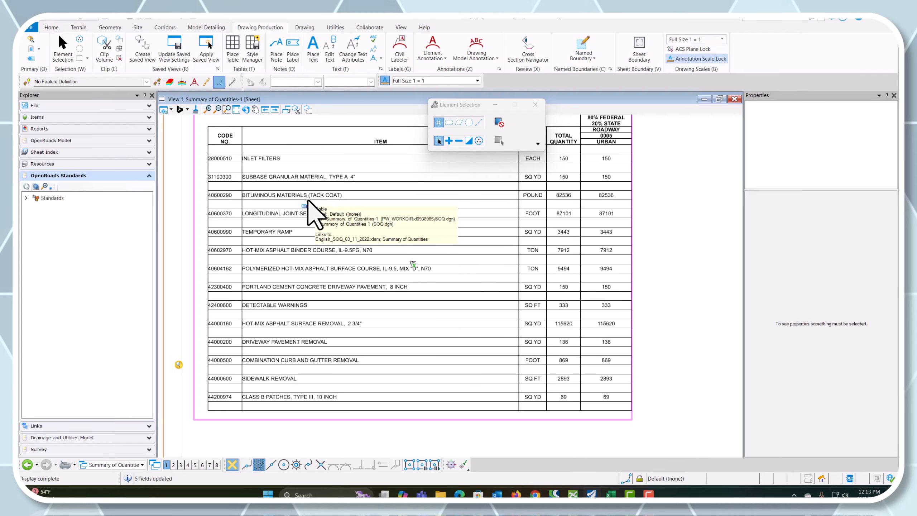
scroll(266, 276, "down", 3)
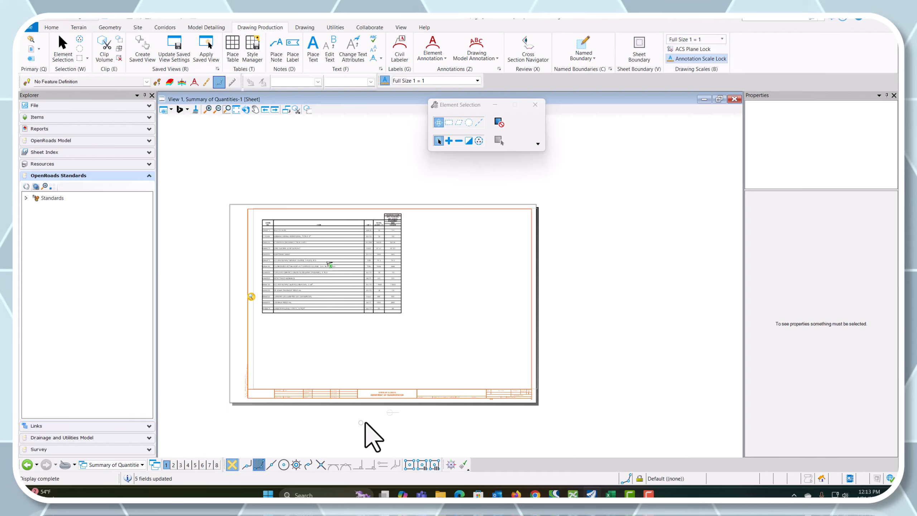
left_click(130, 465)
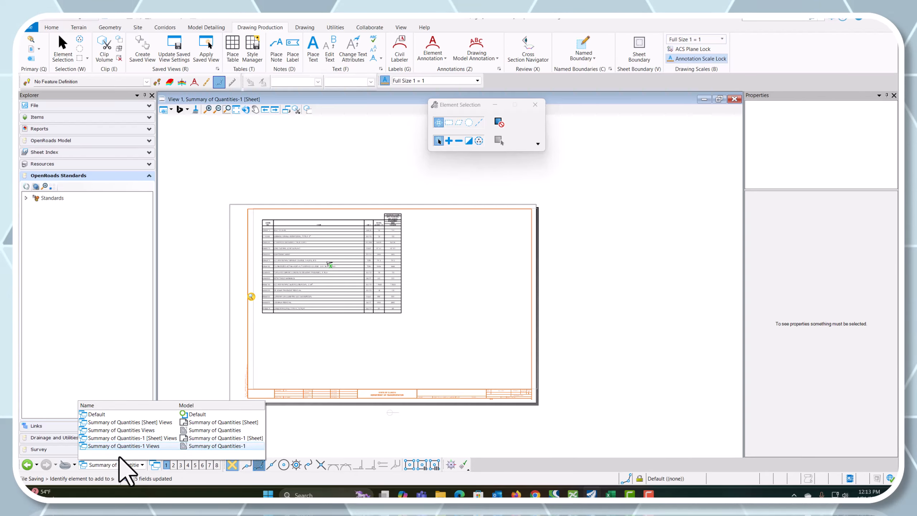
left_click(121, 416)
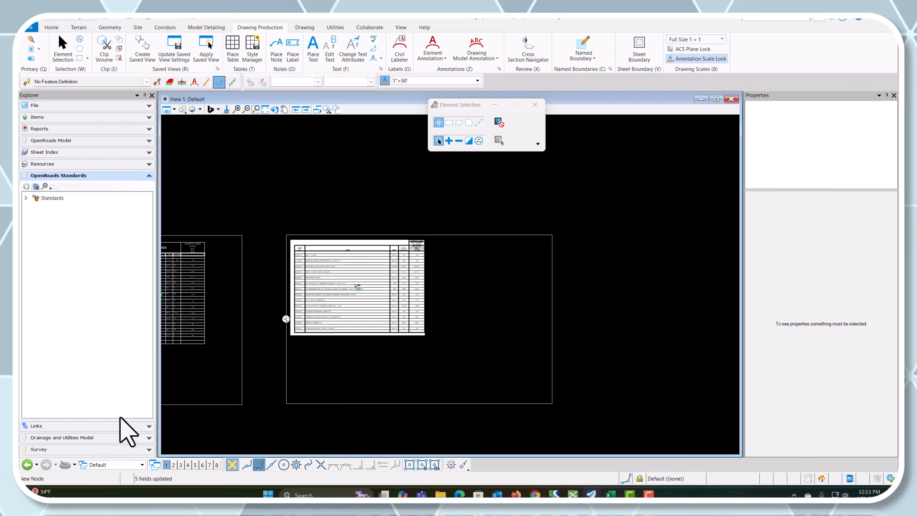
scroll(348, 367, "down", 2)
scroll(404, 361, "up", 1)
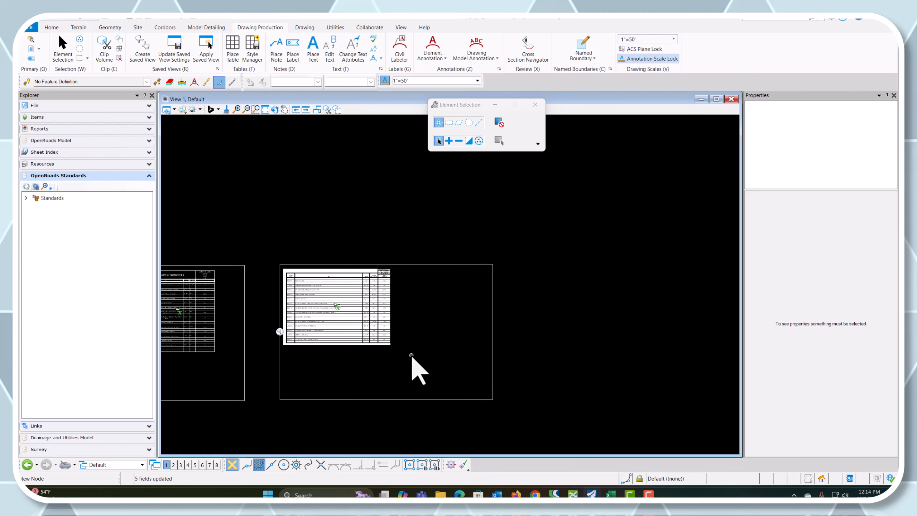
scroll(359, 318, "up", 3)
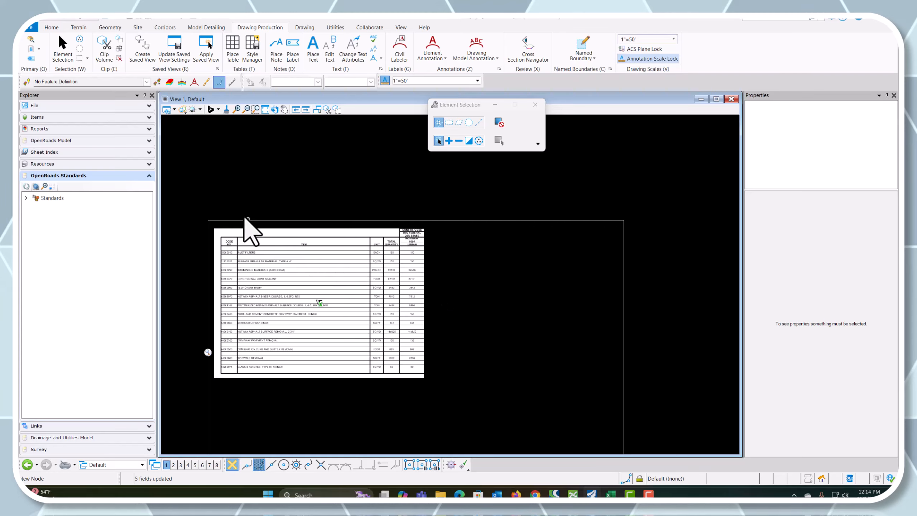
scroll(289, 204, "down", 1)
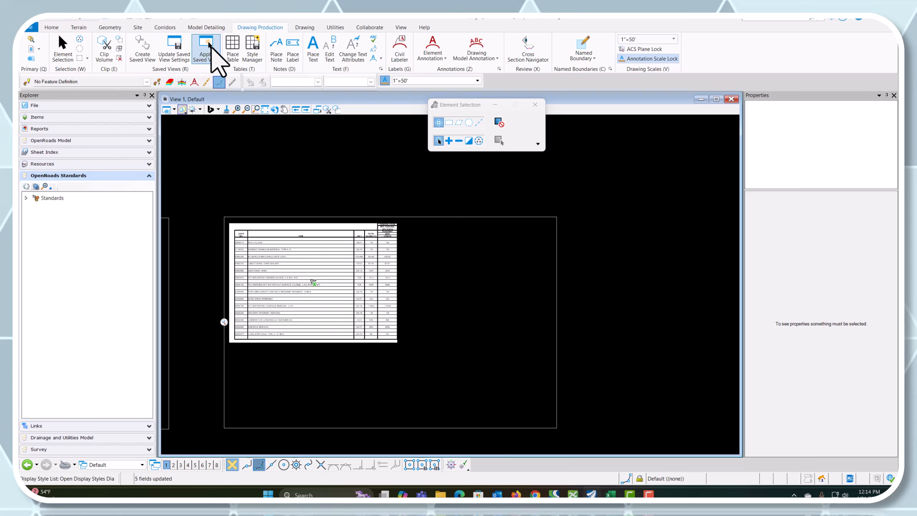
- Start placing a new table with an Excel file as its seed, keeping the association retained
left_click(232, 49)
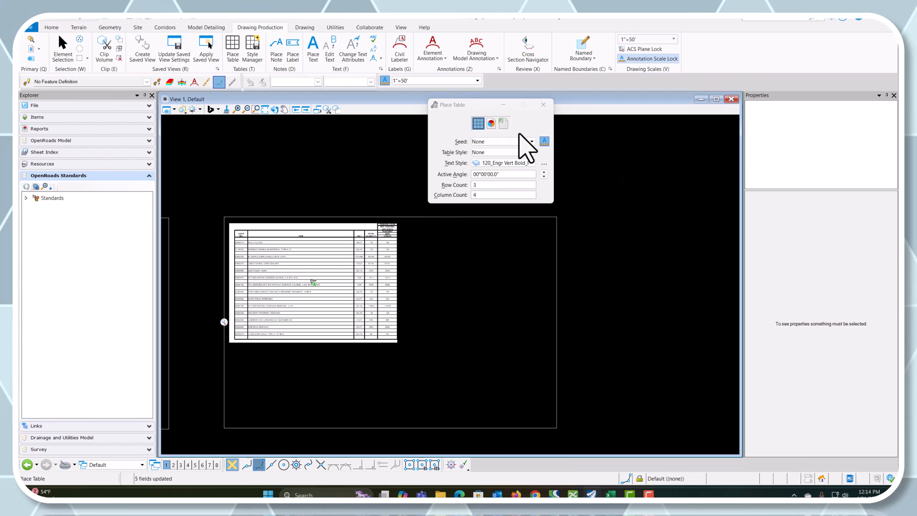
left_click(505, 124)
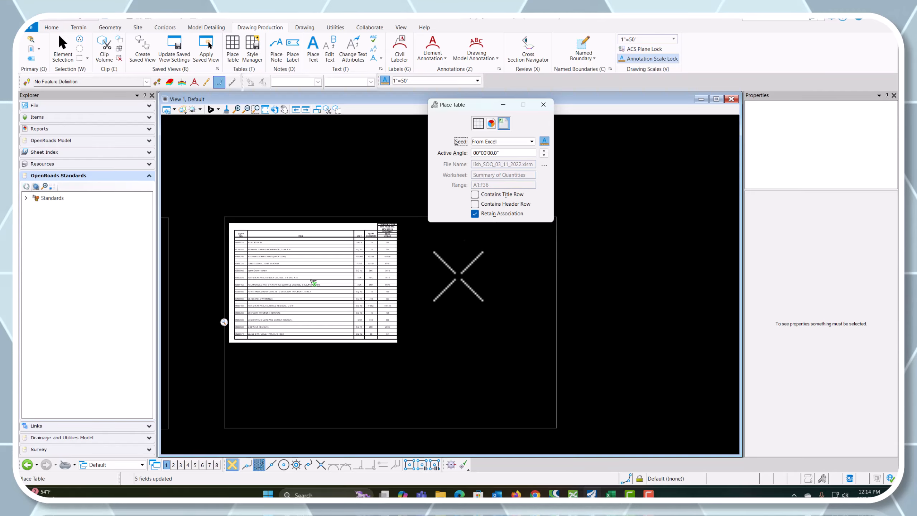
left_click(277, 206)
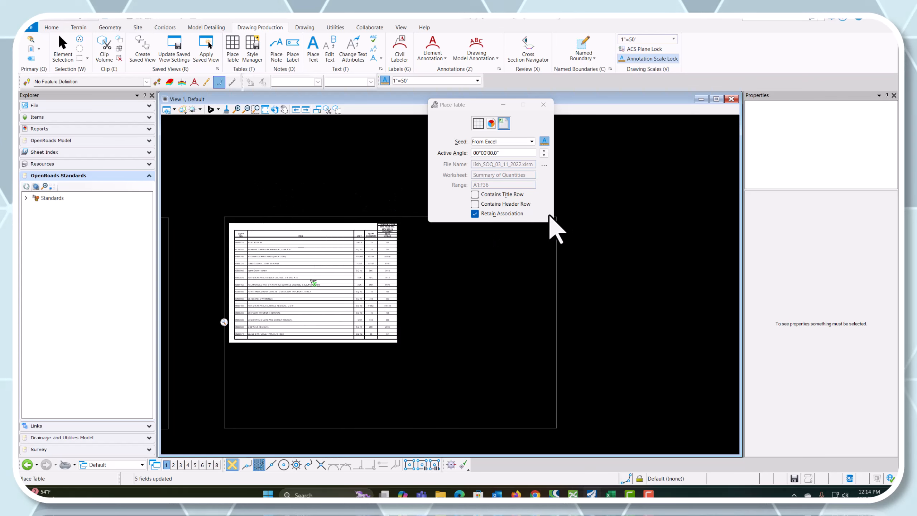
- Choose English_SOQ_03_11_2022.xlsm from the CADsheets folder as the table's source, with all document types listed
left_click(544, 165)
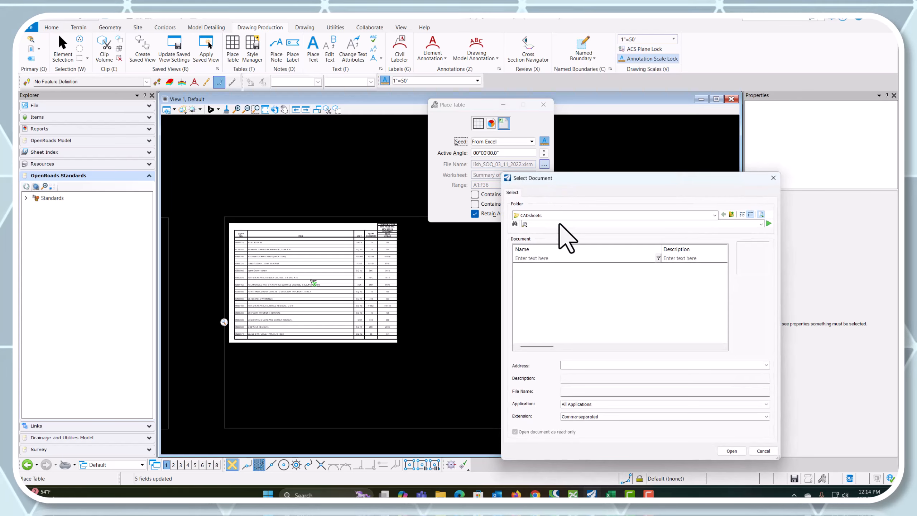
left_click(592, 417)
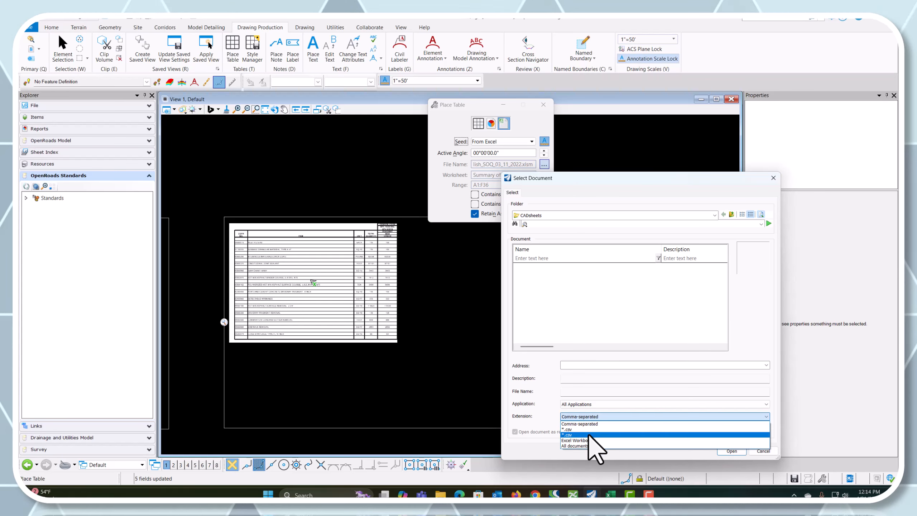
left_click(584, 446)
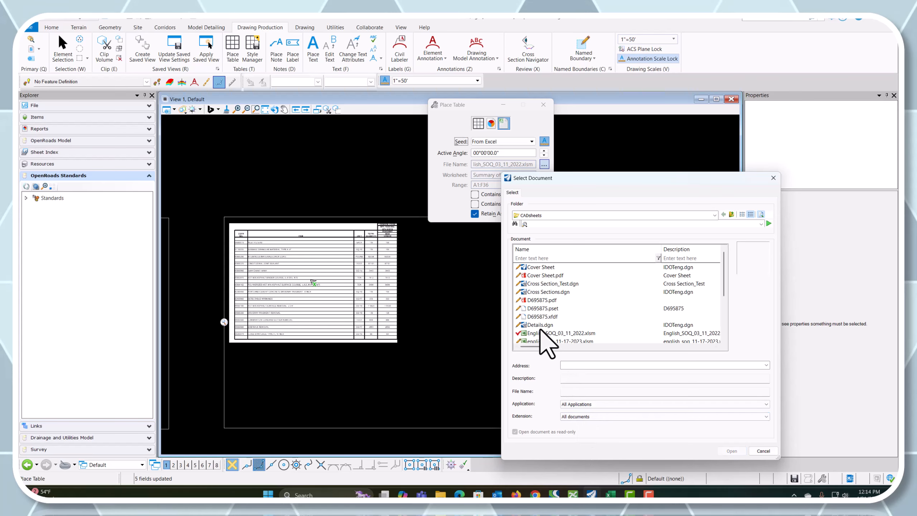
left_click(541, 333)
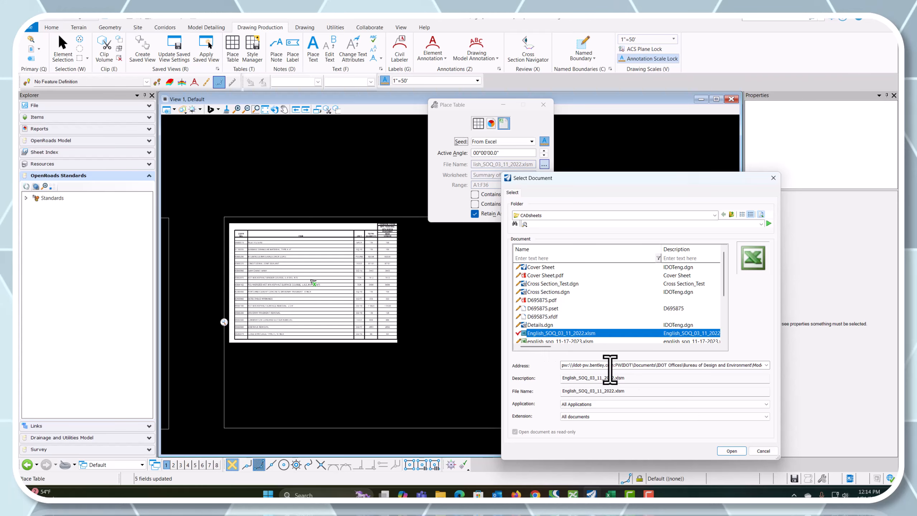
left_click(731, 451)
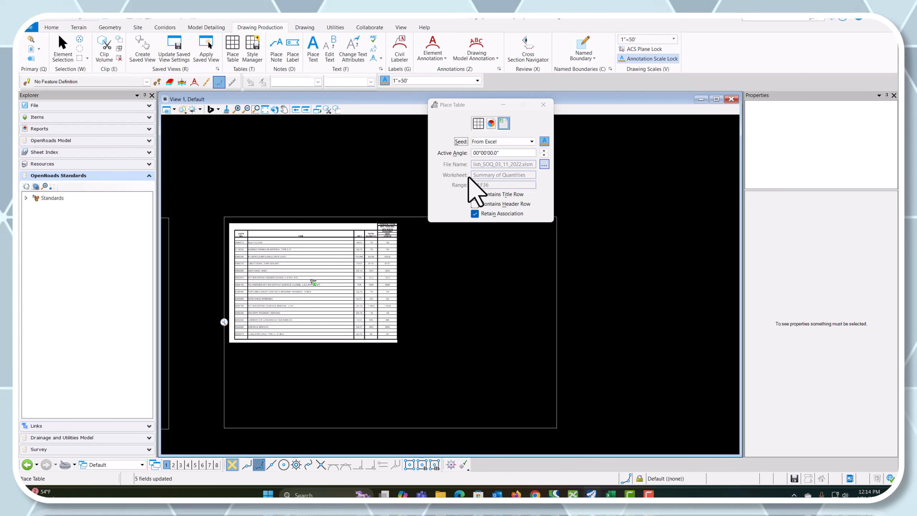
- Try to load the manual cell range A72 to F108 from the Instructions worksheet and check the table preview
left_click(181, 123)
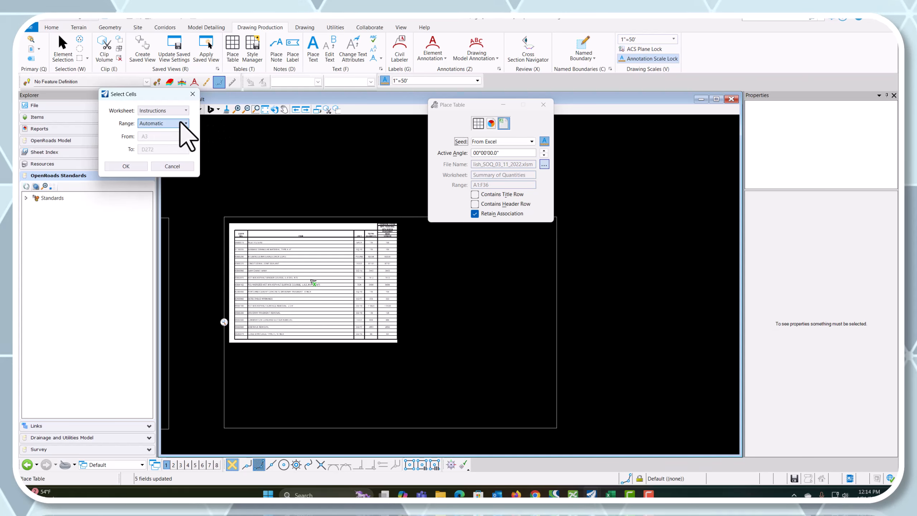
left_click(150, 143)
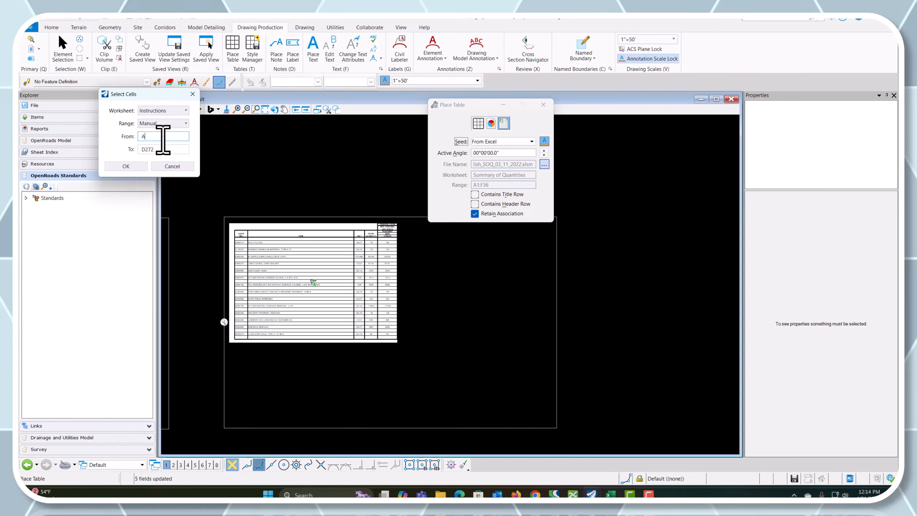
type("72")
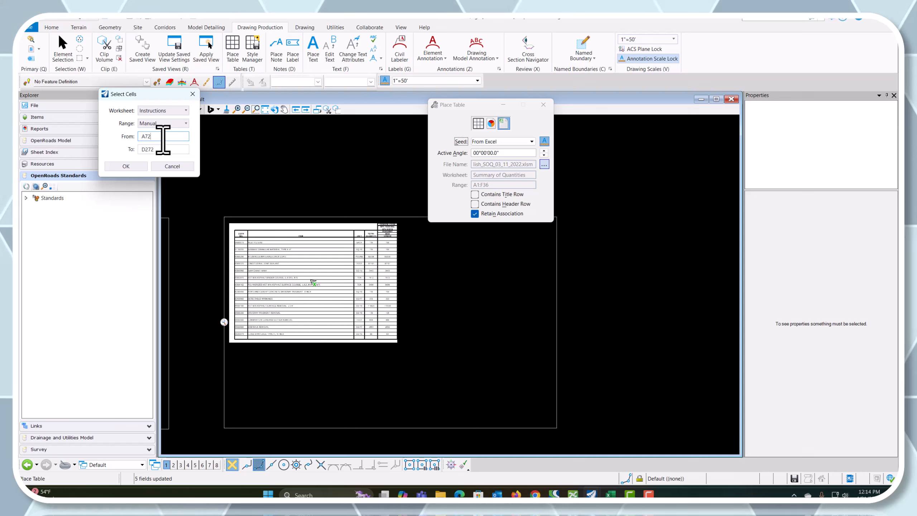
key("Tab")
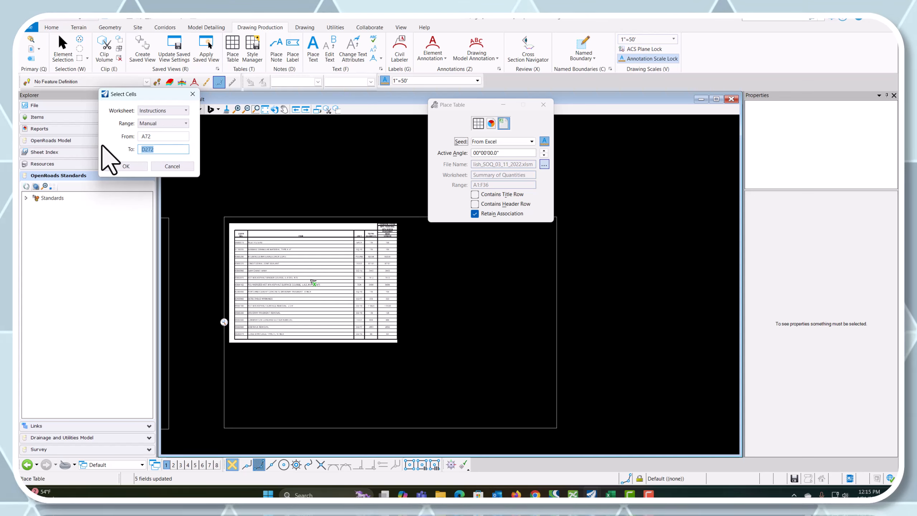
type("f")
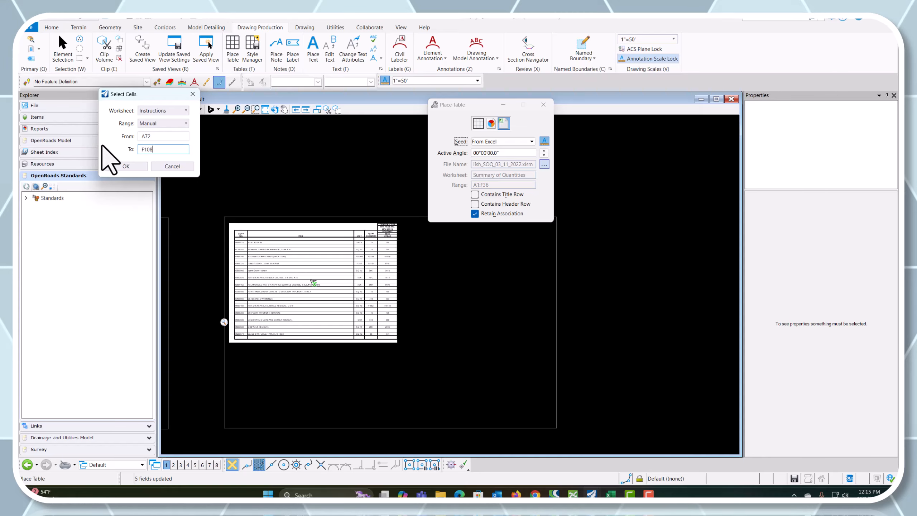
left_click(131, 166)
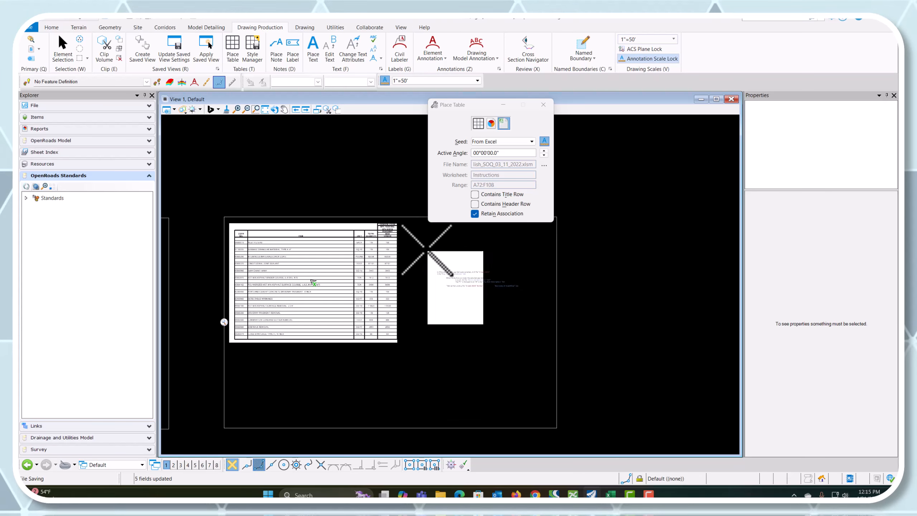
scroll(429, 241, "up", 4)
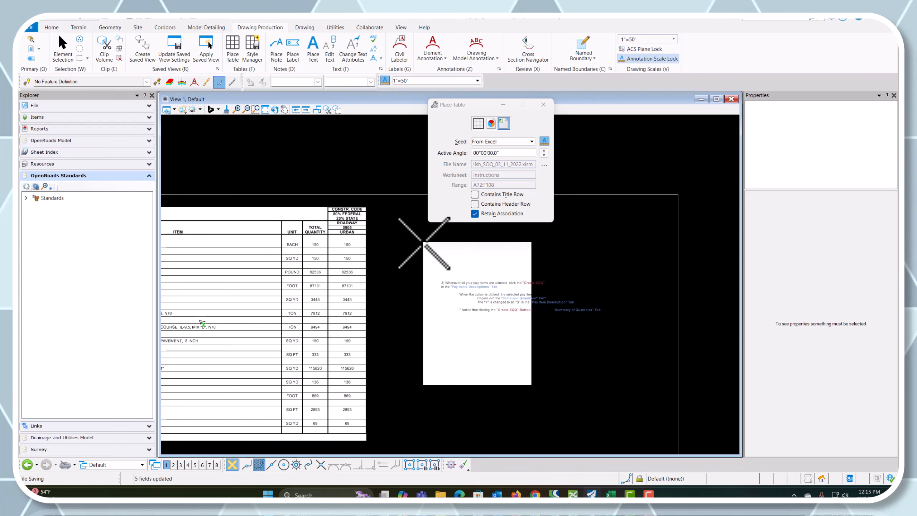
scroll(423, 243, "up", 1)
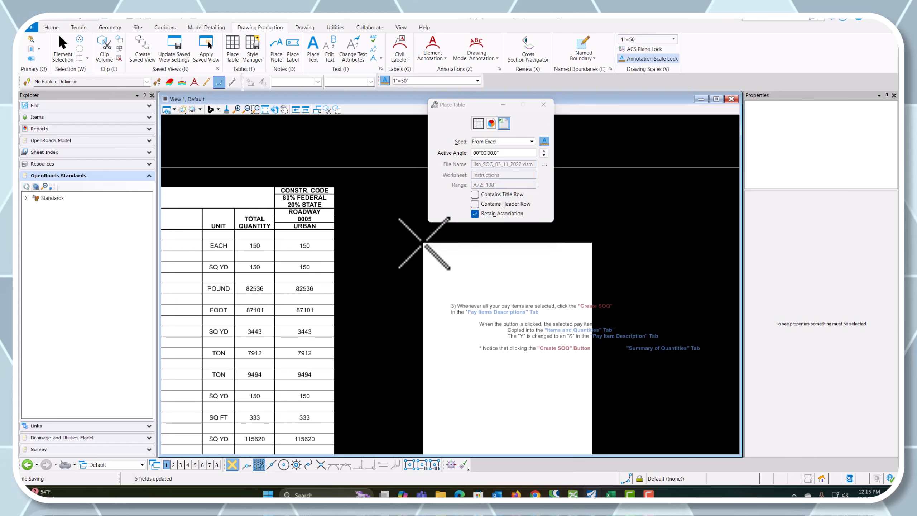
scroll(423, 243, "down", 1)
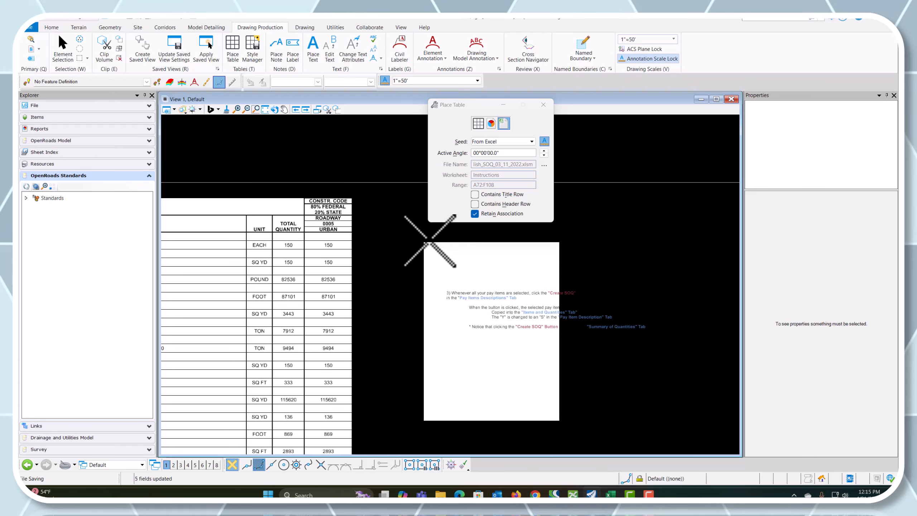
- Reselect English_SOQ_03_11_2022.xlsm as the table's source workbook, listing all documents in the CADsheets folder
left_click(545, 165)
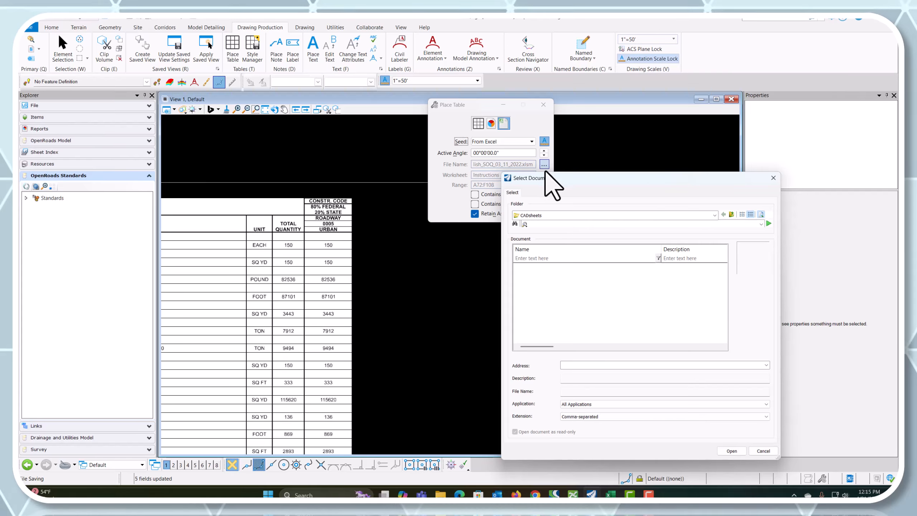
left_click(632, 416)
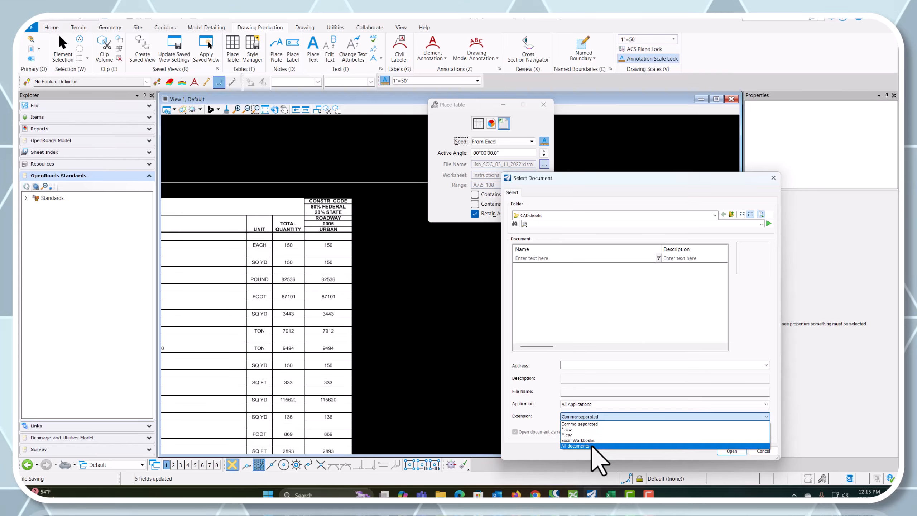
left_click(592, 468)
left_click(561, 332)
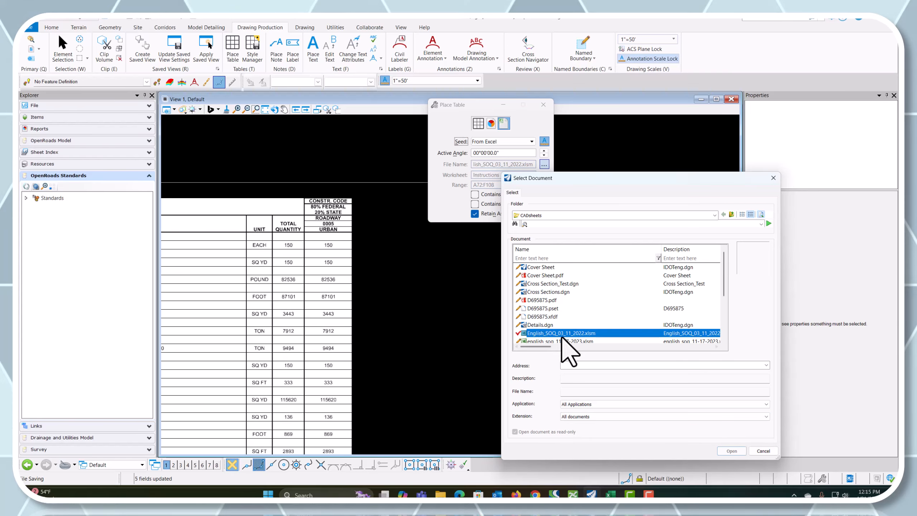
left_click(731, 450)
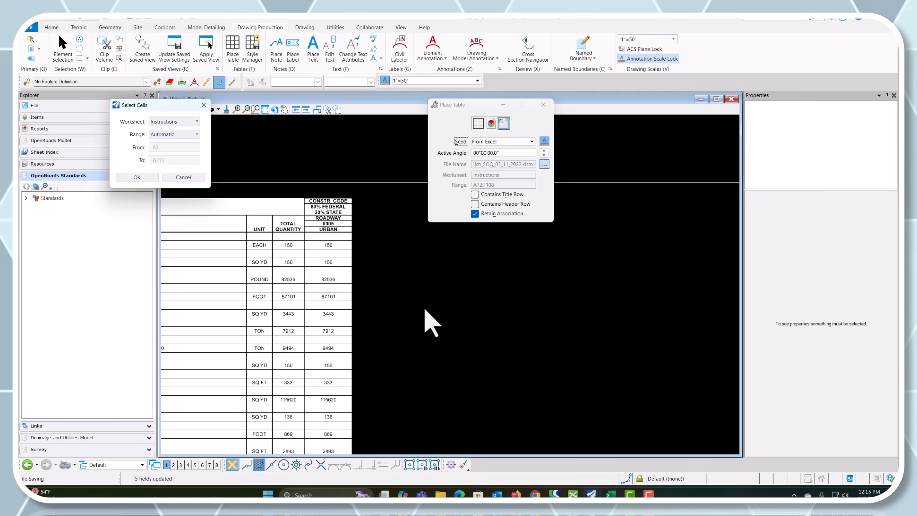
- Load the manual range A72 to F108 from the Summary of Quantities worksheet and place the table at the existing table's upper-right corner
left_click(164, 121)
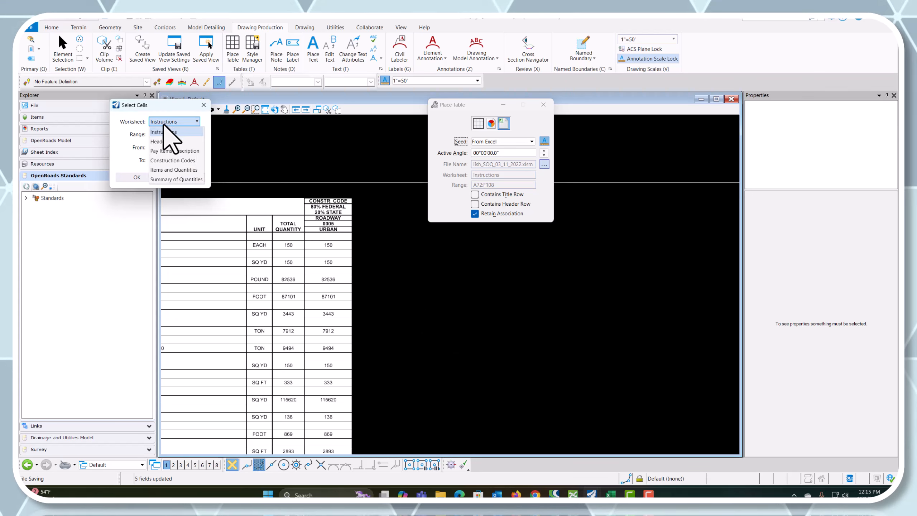
left_click(167, 179)
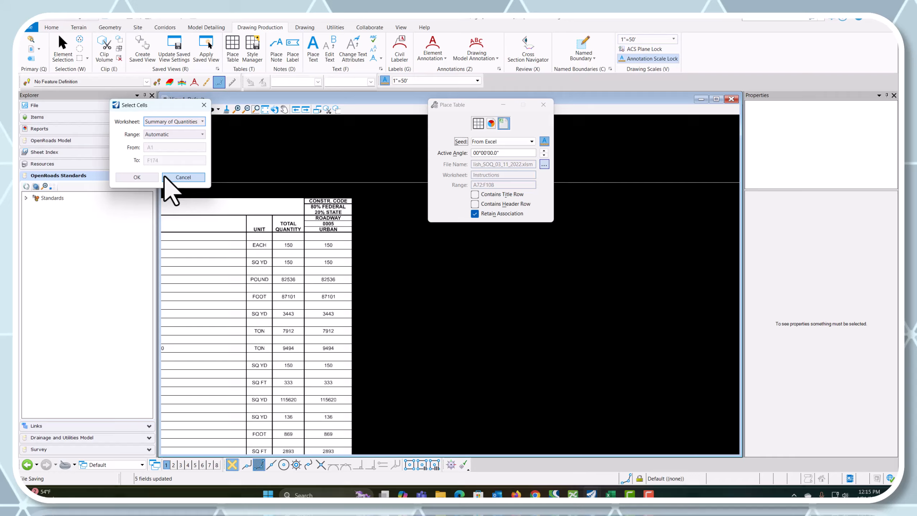
left_click(180, 134)
left_click(167, 155)
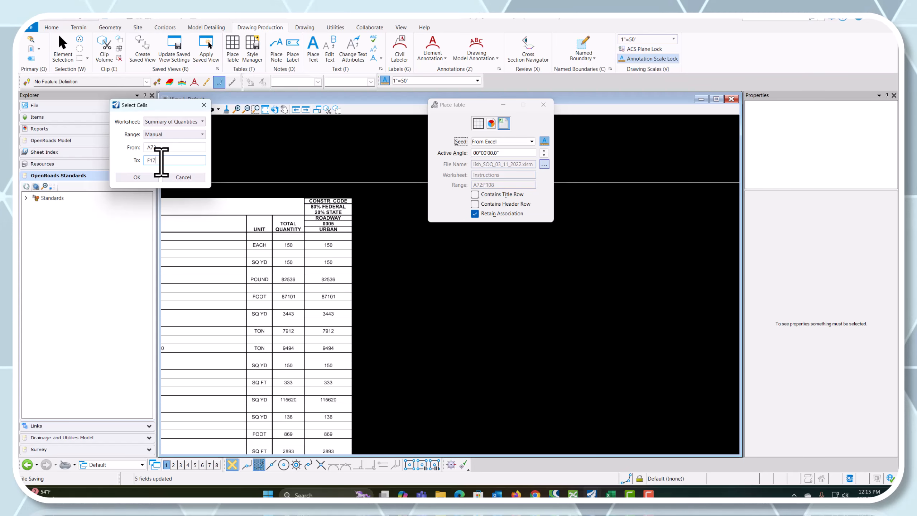
type("08")
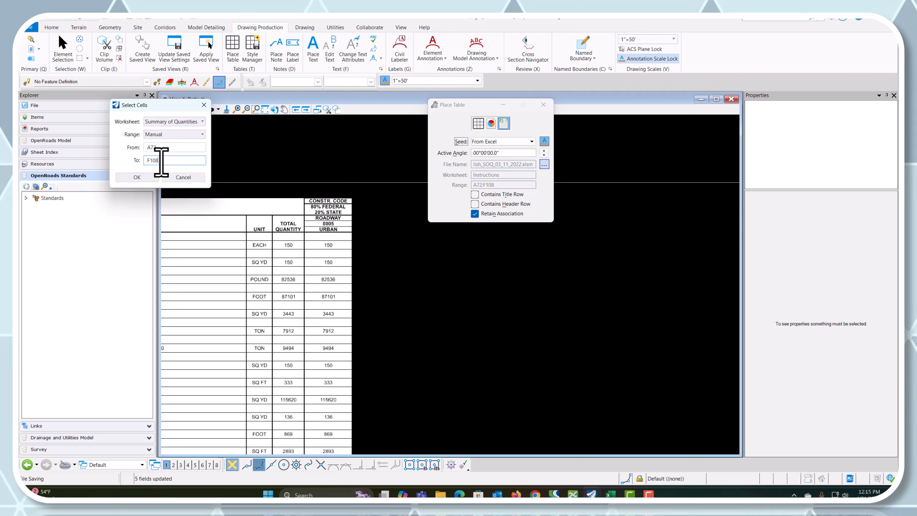
left_click(148, 176)
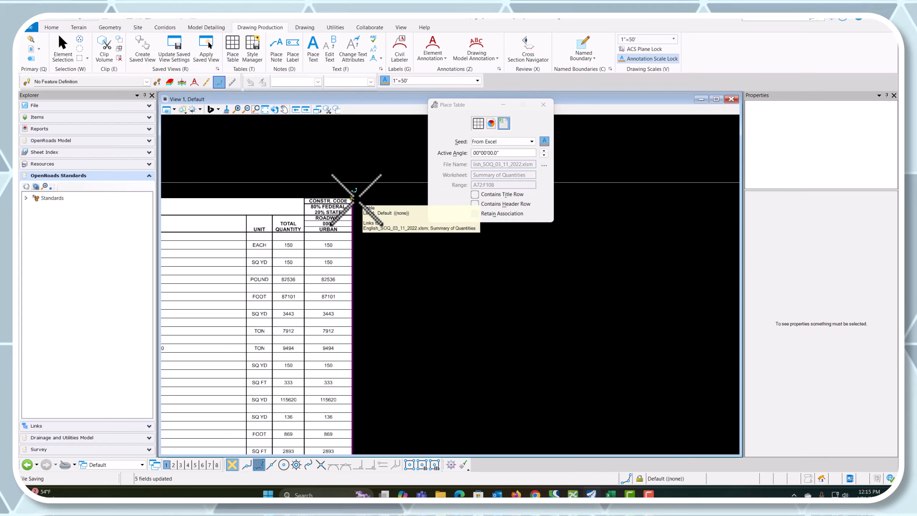
left_click(356, 199)
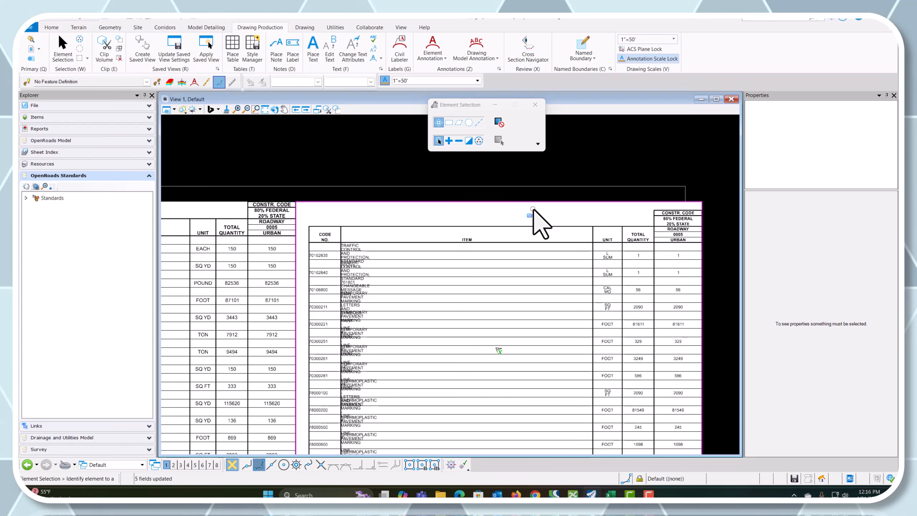
- Slightly widen the Item and Unit columns of the newly placed table so their text stops wrapping
left_click(575, 203)
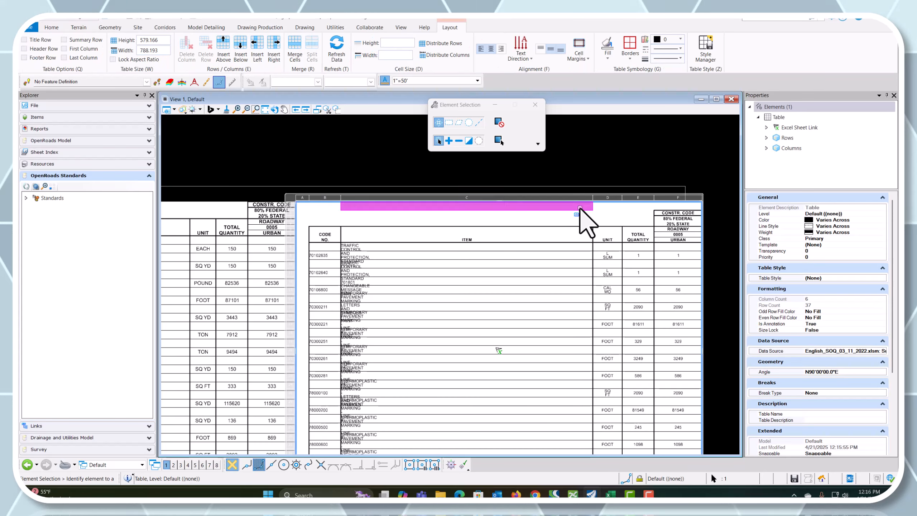
left_click_drag(593, 198, 596, 199)
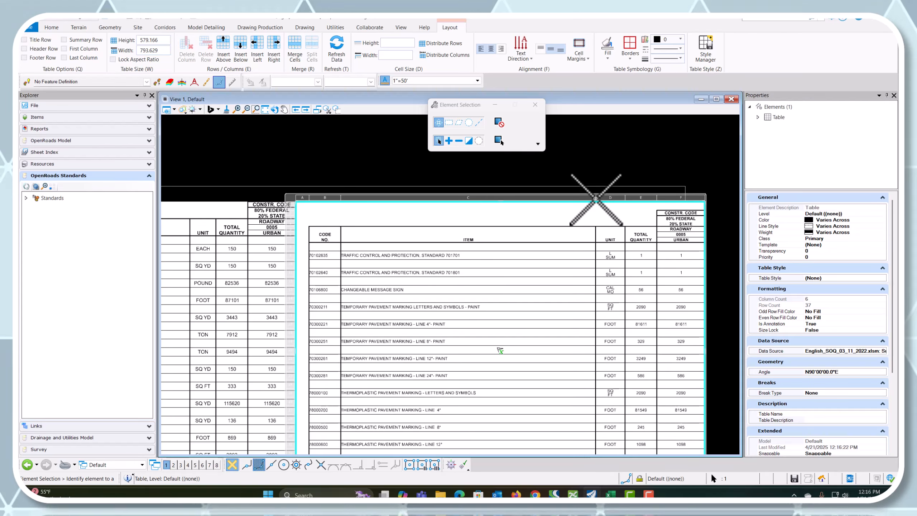
left_click_drag(624, 197, 626, 198)
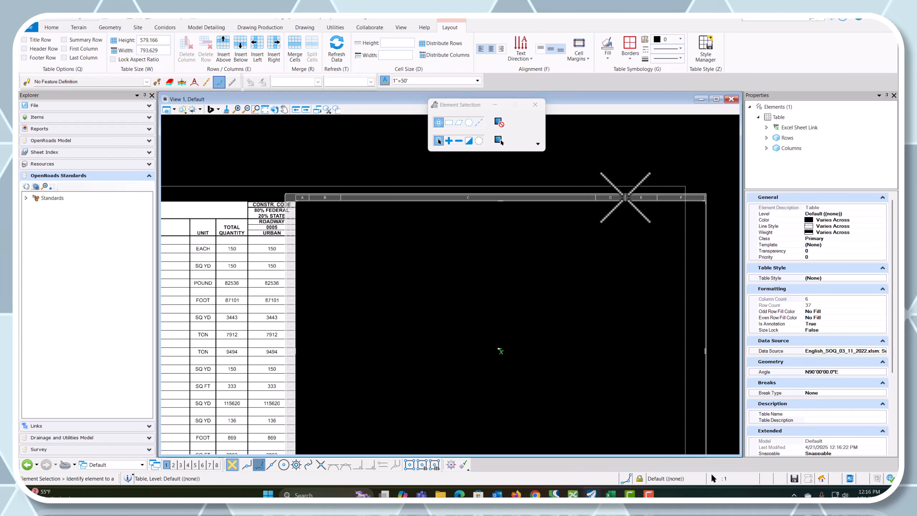
scroll(655, 182, "down", 3)
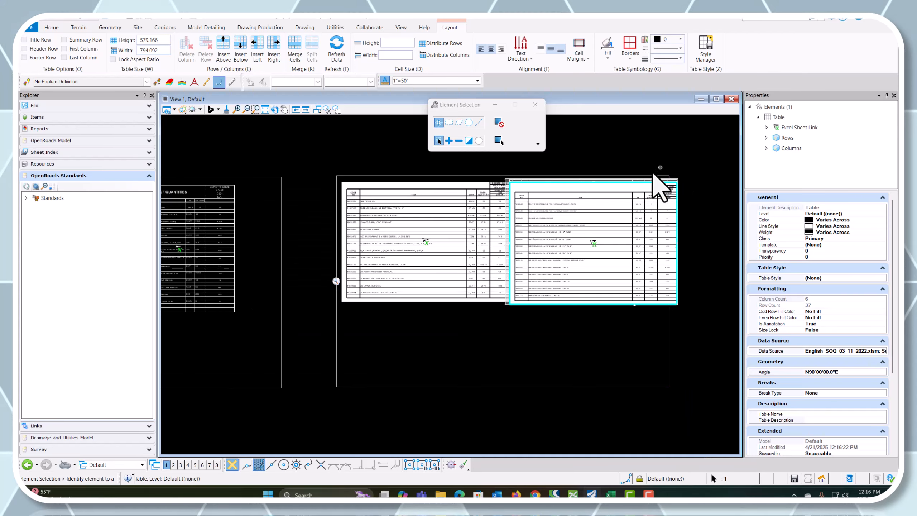
scroll(426, 169, "up", 2)
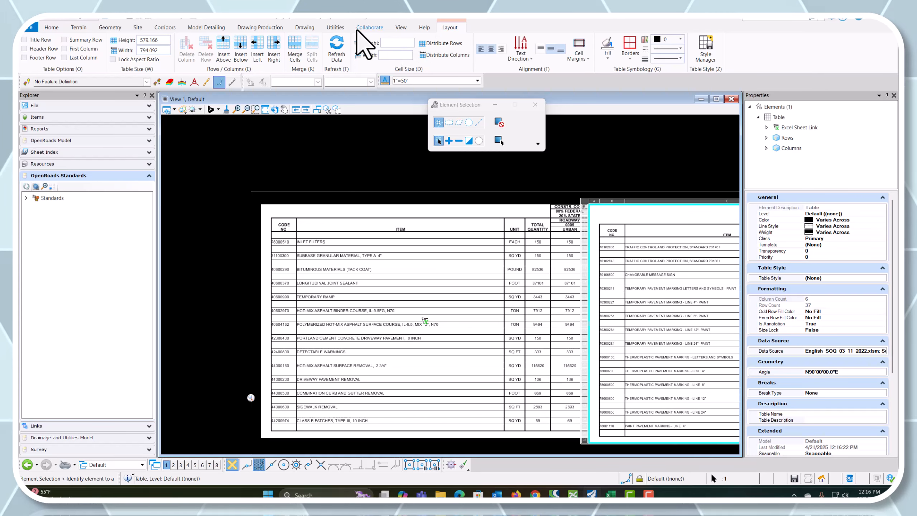
left_click(305, 28)
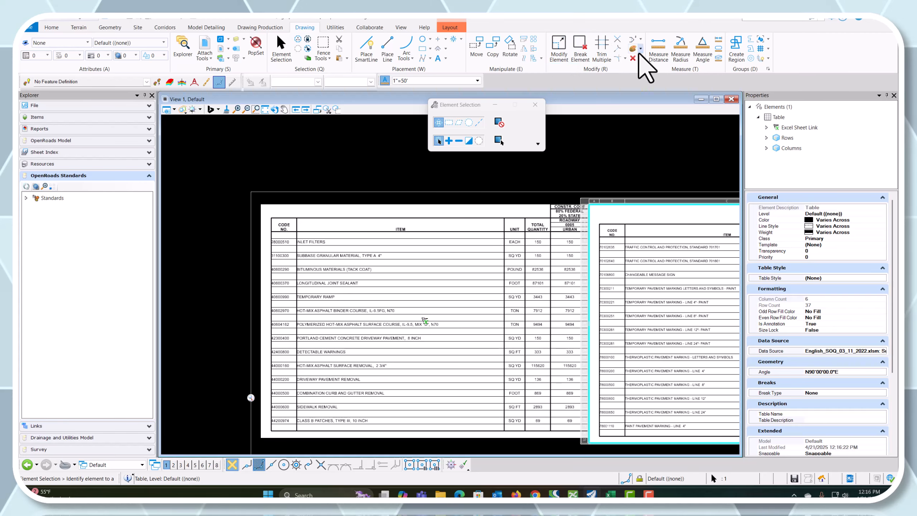
left_click(477, 46)
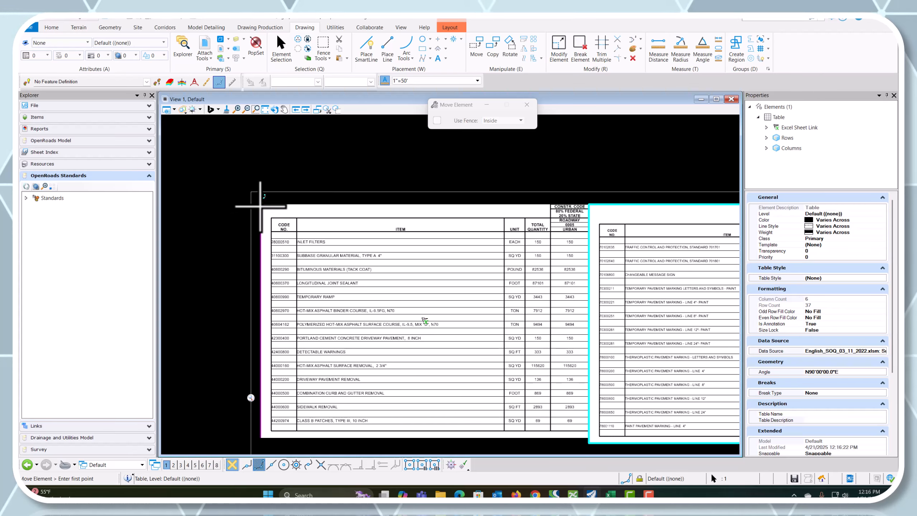
left_click(261, 205)
right_click(268, 206)
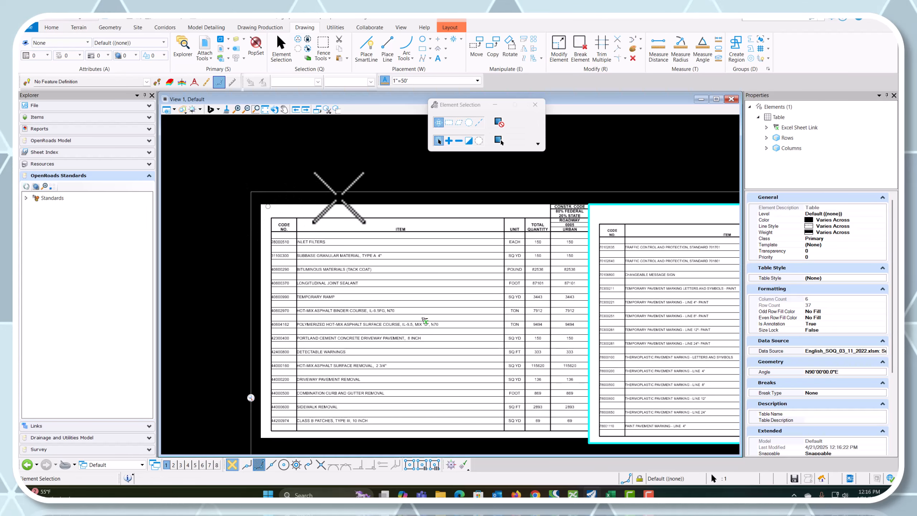
- Move the first table so its upper-left corner sits at the Summary of Quantities-1 named boundary's upper-left corner
left_click(547, 176)
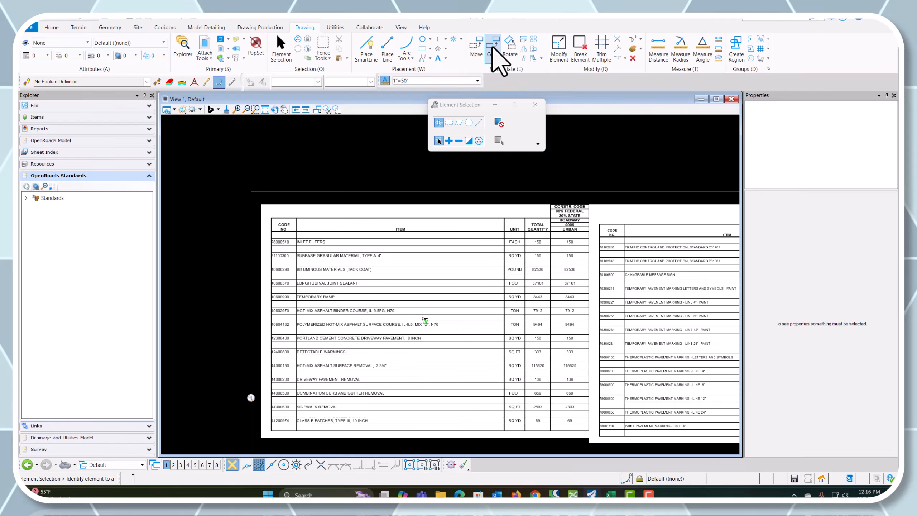
left_click(476, 46)
left_click(261, 204)
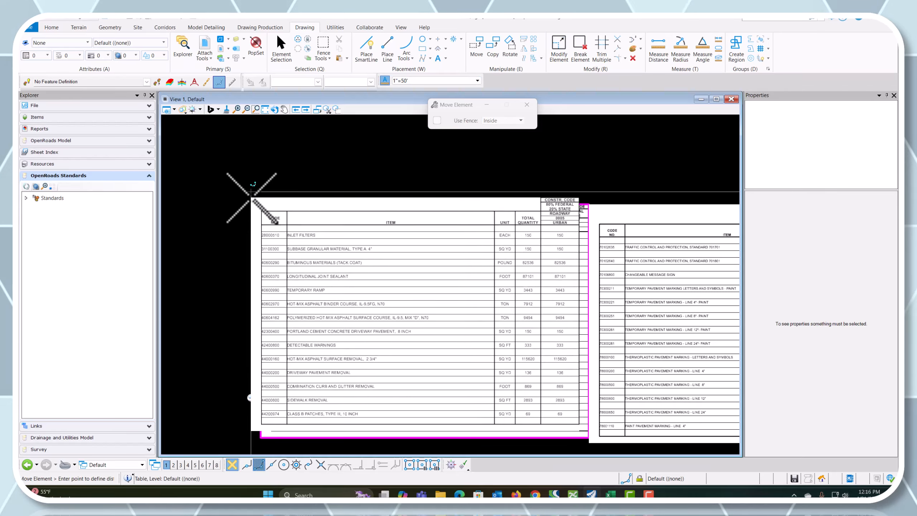
scroll(251, 198, "up", 5)
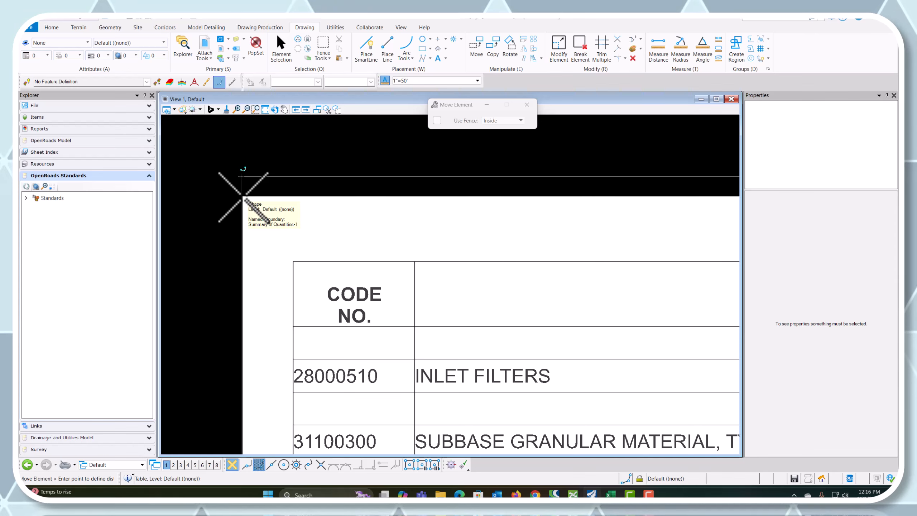
left_click(243, 198)
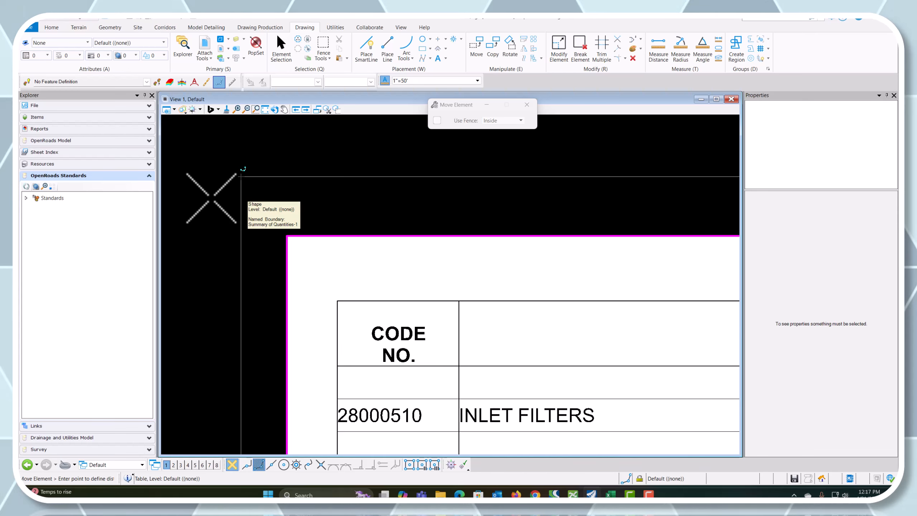
- Move the second table so its upper-left corner meets the first table's upper-right corner
scroll(241, 176, "down", 5)
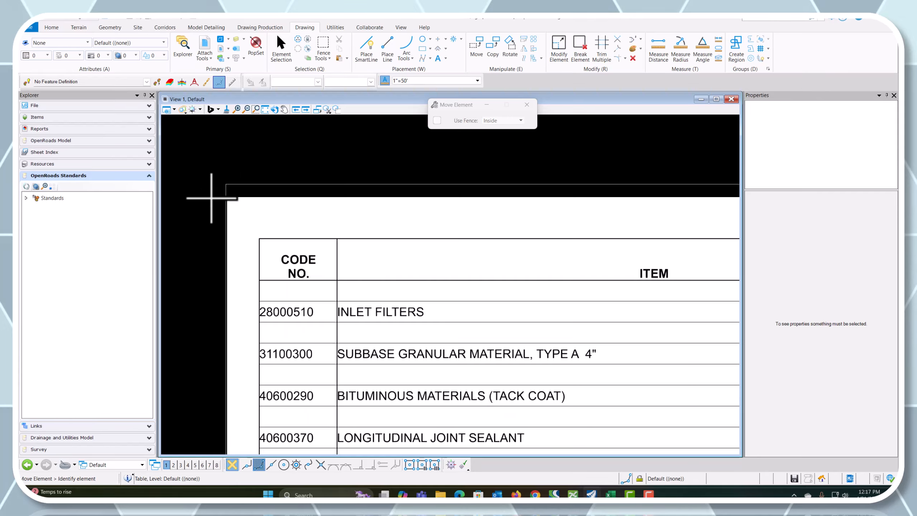
scroll(359, 260, "down", 3)
scroll(440, 221, "up", 3)
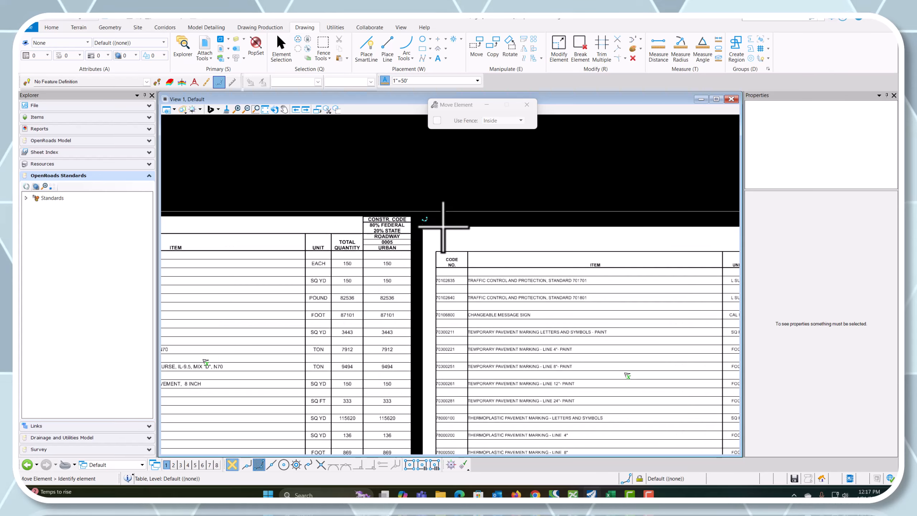
left_click(408, 227)
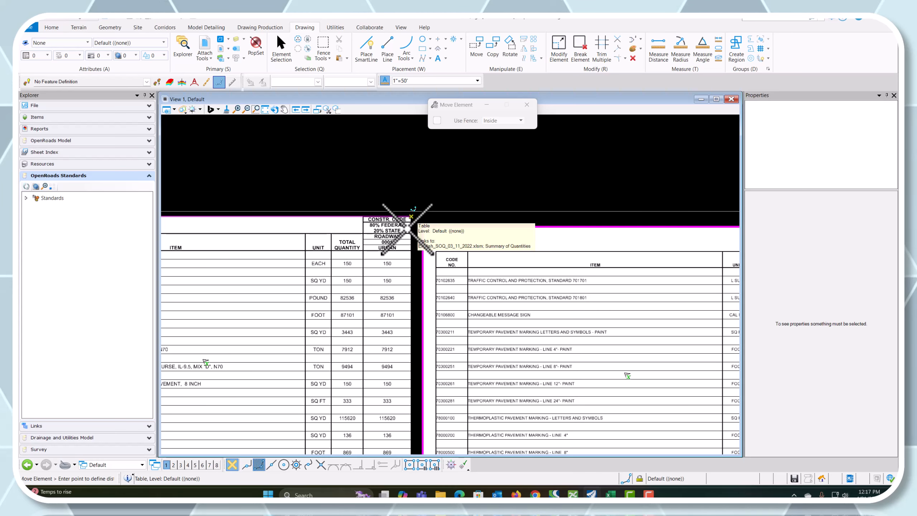
left_click(408, 228)
- Open the Summary of Quantities-1 [Sheet] view and examine how both tables fit within the sheet border
scroll(393, 236, "down", 2)
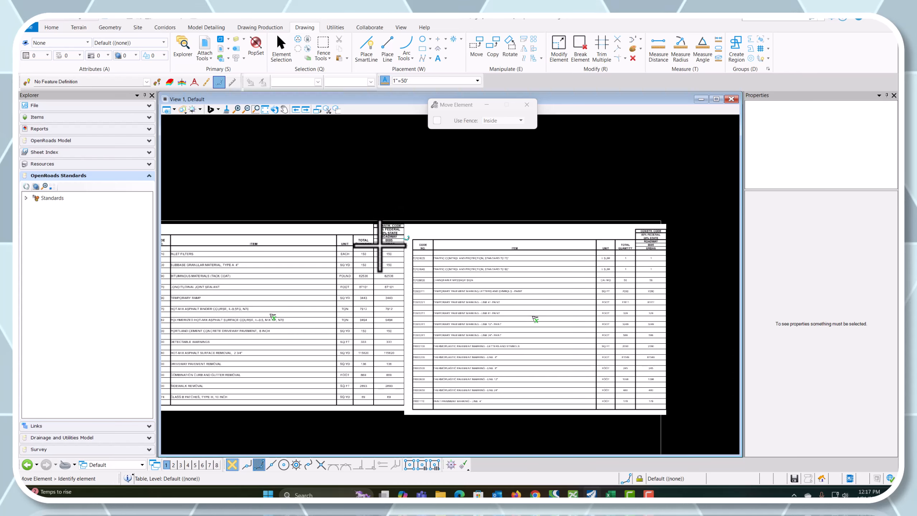
scroll(444, 315, "down", 2)
scroll(249, 378, "up", 2)
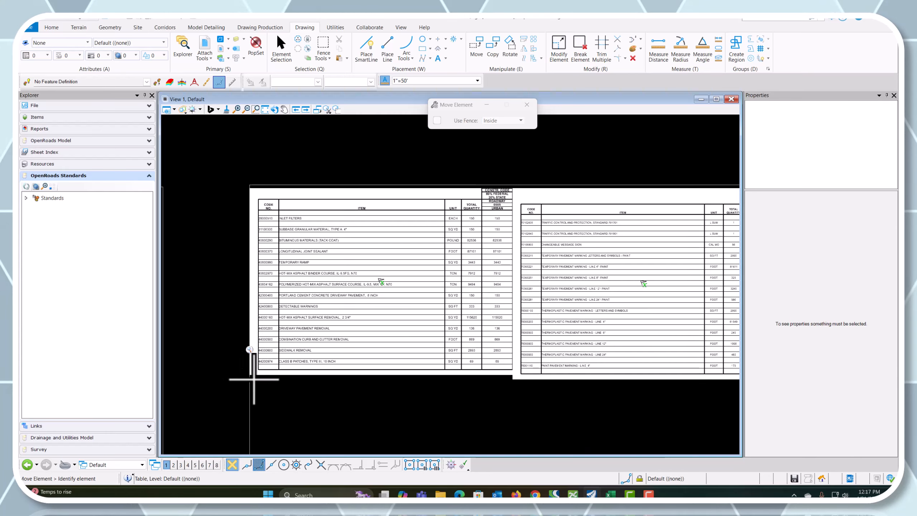
scroll(228, 369, "down", 1)
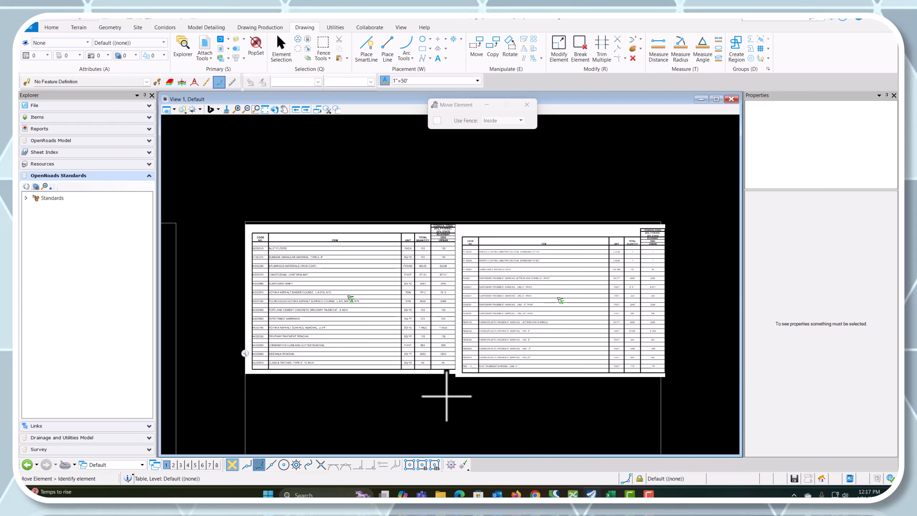
scroll(472, 383, "up", 1)
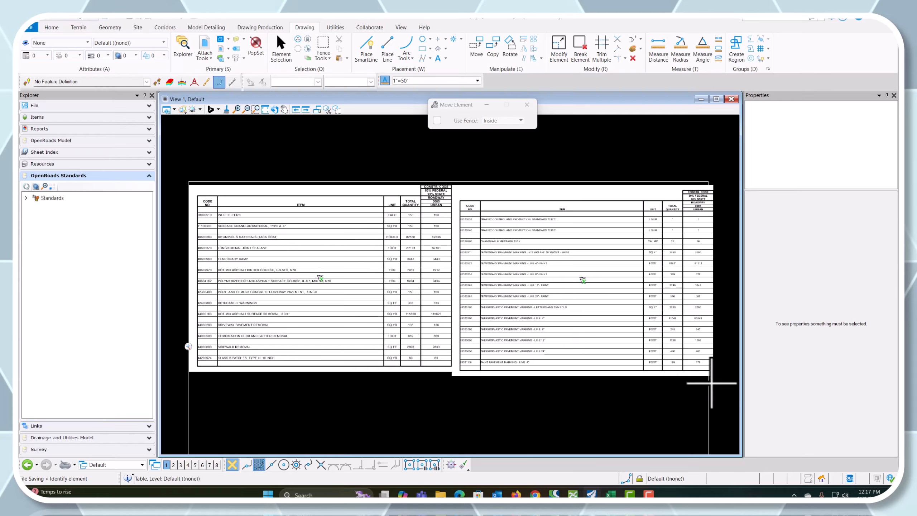
left_click(126, 466)
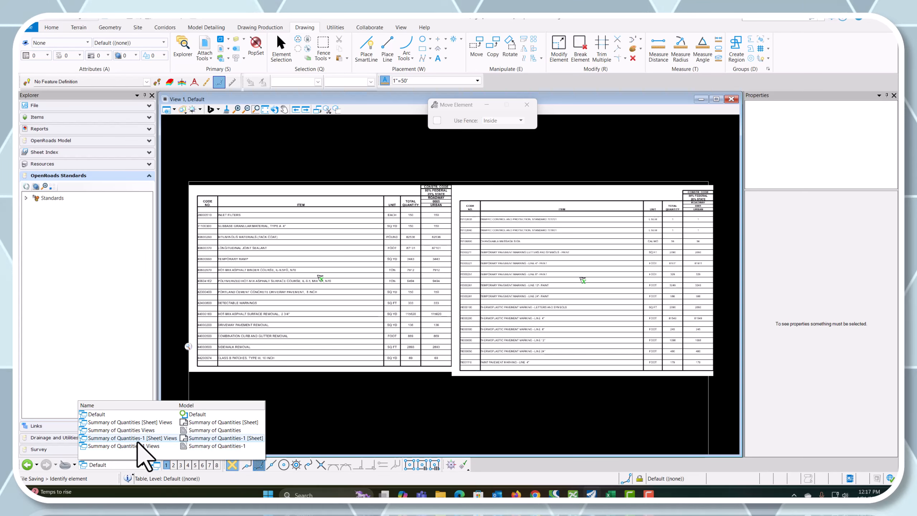
left_click(137, 439)
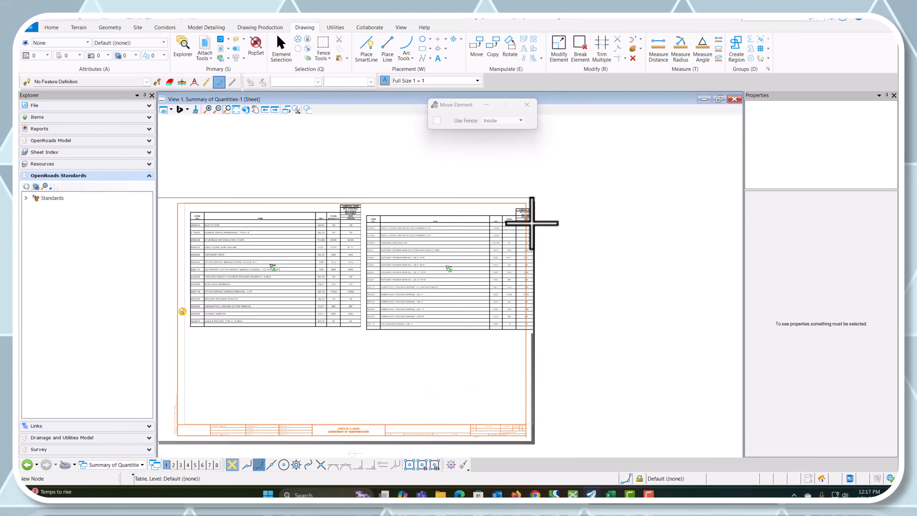
scroll(532, 223, "up", 3)
scroll(529, 235, "down", 4)
scroll(379, 269, "up", 3)
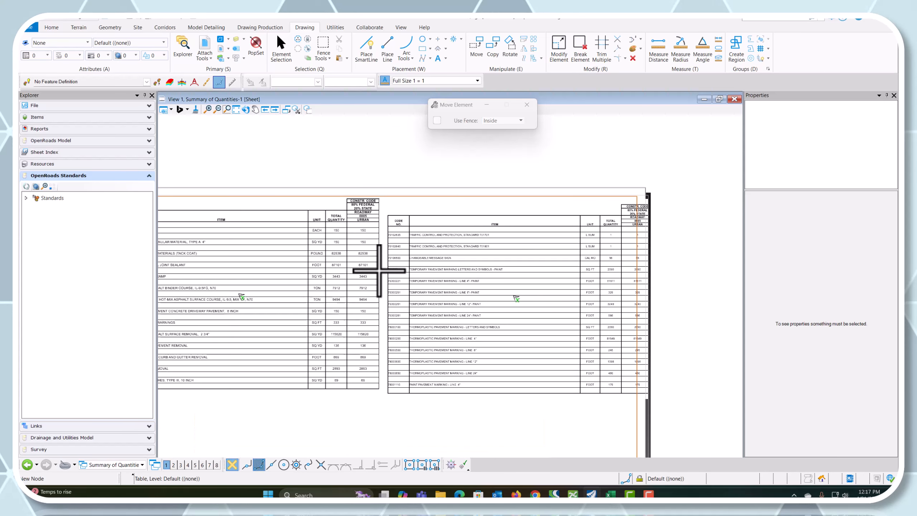
scroll(379, 269, "down", 3)
scroll(275, 248, "up", 1)
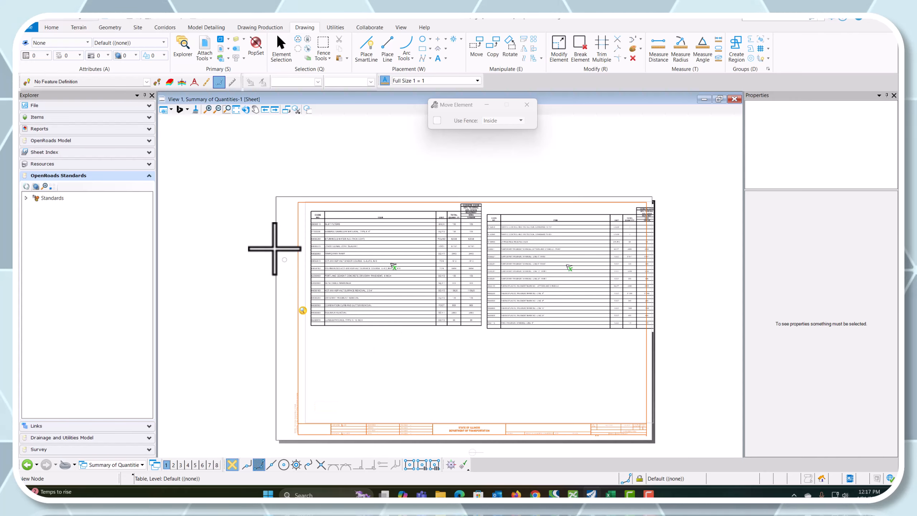
scroll(312, 207, "up", 3)
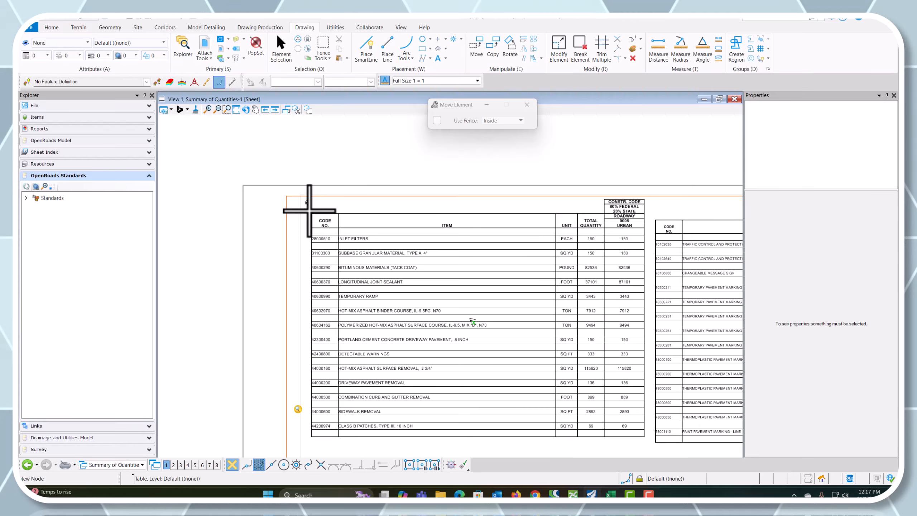
- Return to the Default model and move the first table slightly left, past the named boundary's left edge
left_click(141, 465)
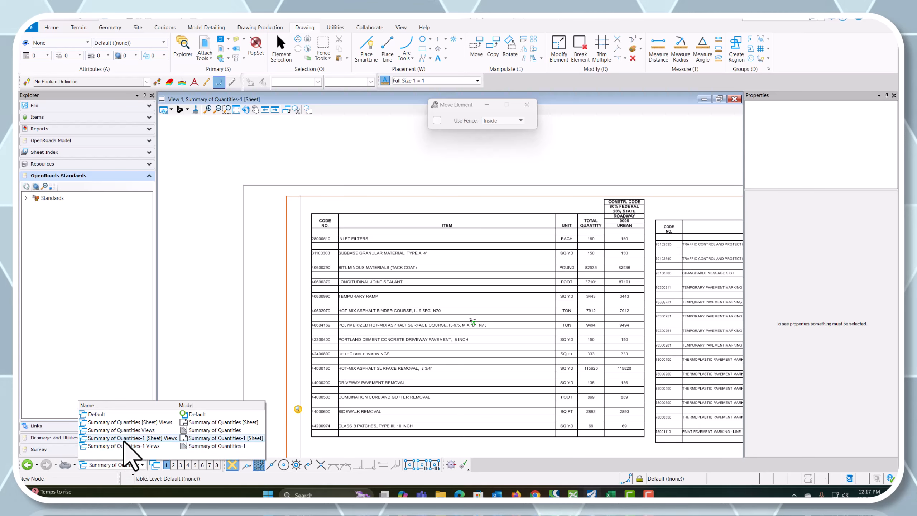
left_click(105, 414)
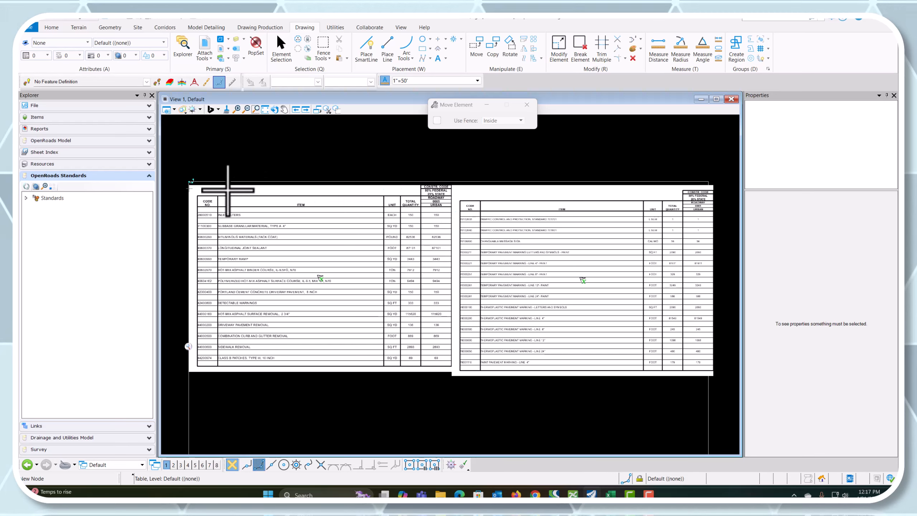
scroll(178, 186, "up", 3)
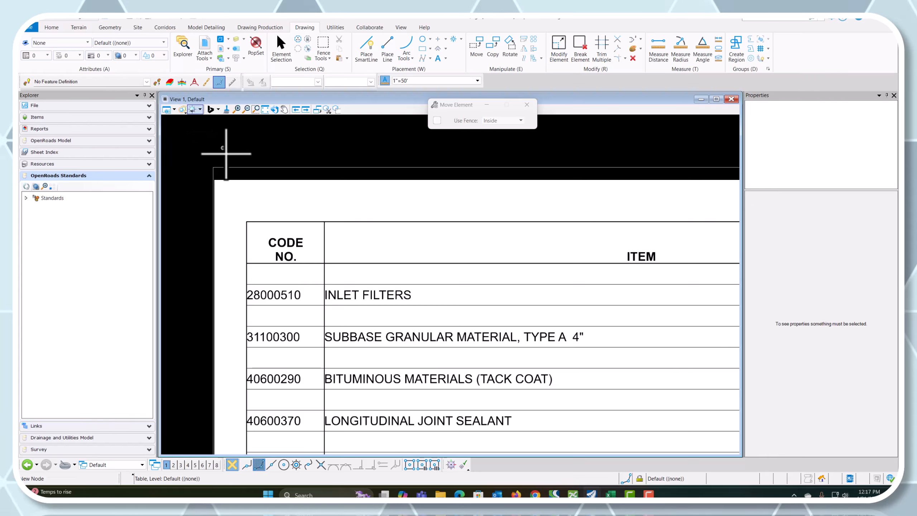
left_click(475, 45)
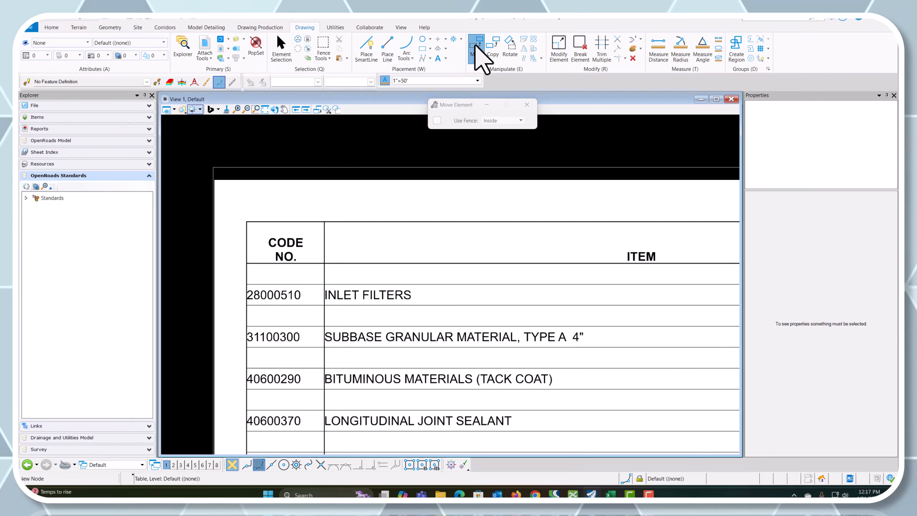
left_click(221, 180)
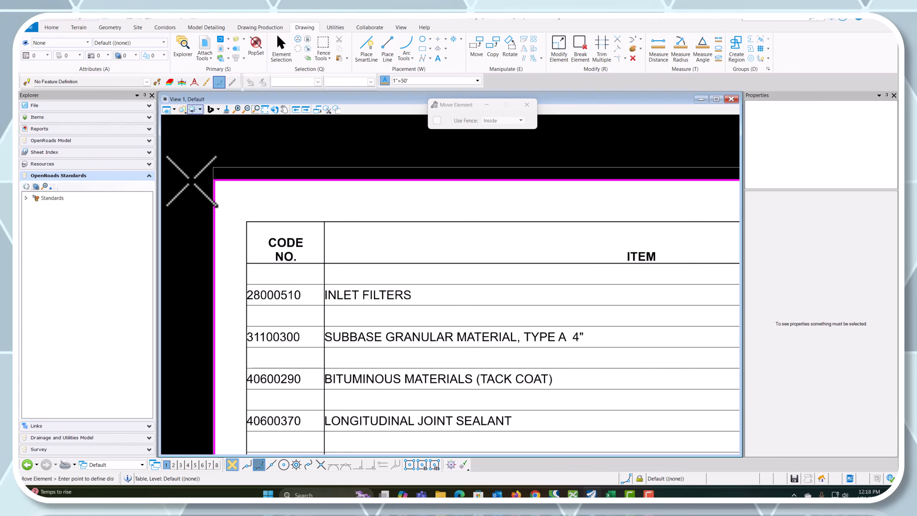
left_click(192, 180)
- Move the second table left so it is flush with the shifted first table's upper-right corner
scroll(190, 182, "down", 4)
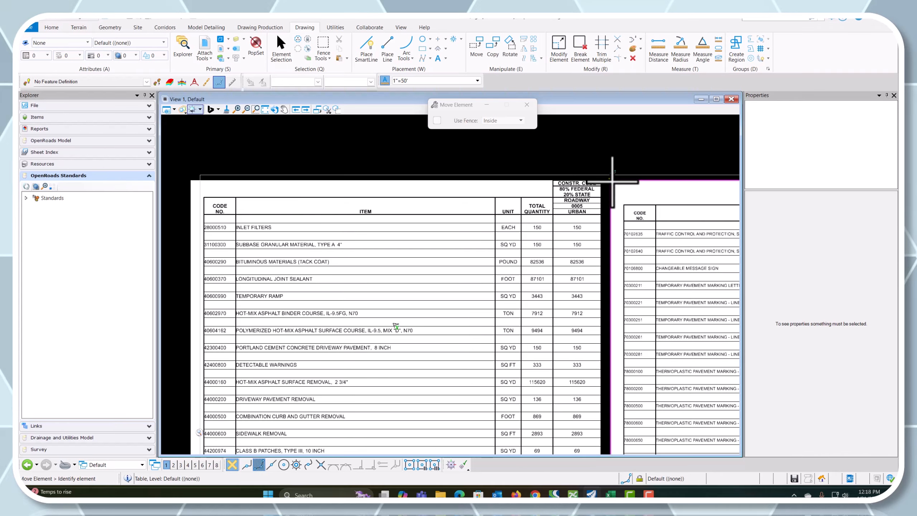
left_click(602, 180)
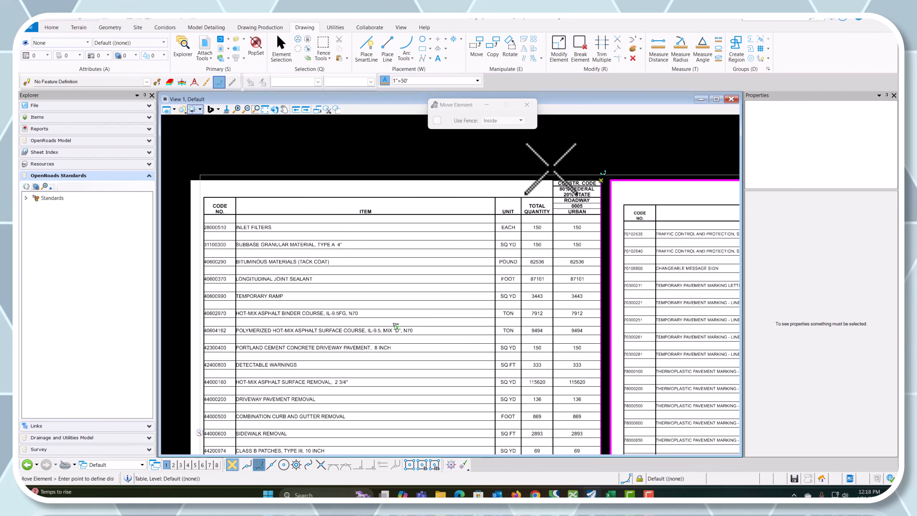
right_click(456, 210)
- Check the alignment of the shifted tables in the Default model and on the Summary of Quantities-1 sheet
scroll(456, 209, "down", 4)
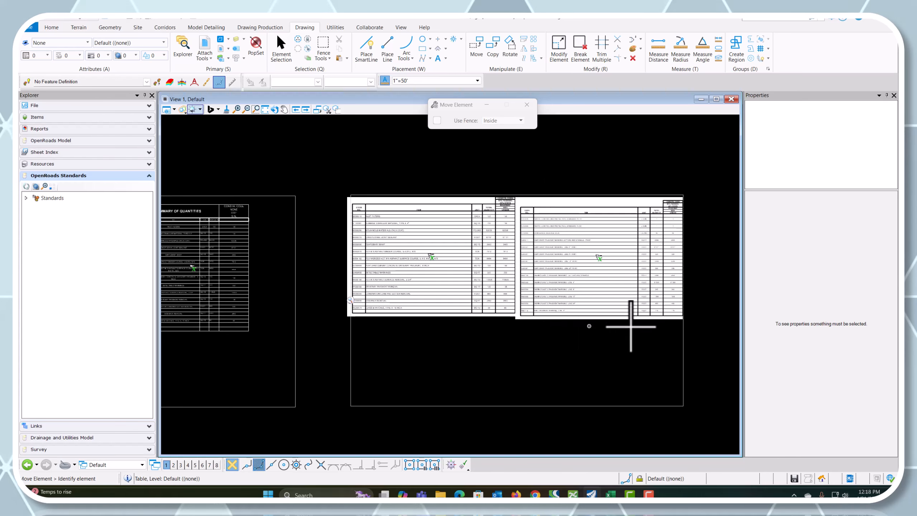
scroll(686, 316, "up", 4)
scroll(672, 324, "down", 3)
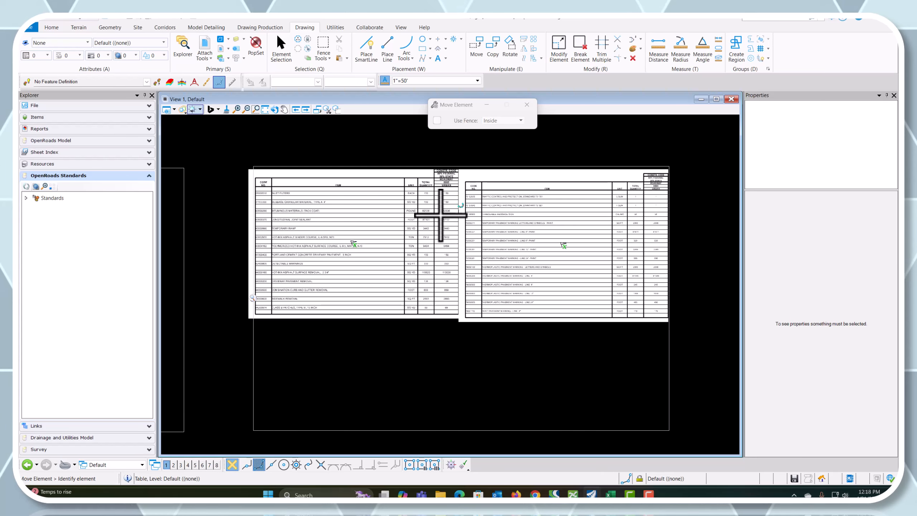
scroll(444, 175, "up", 3)
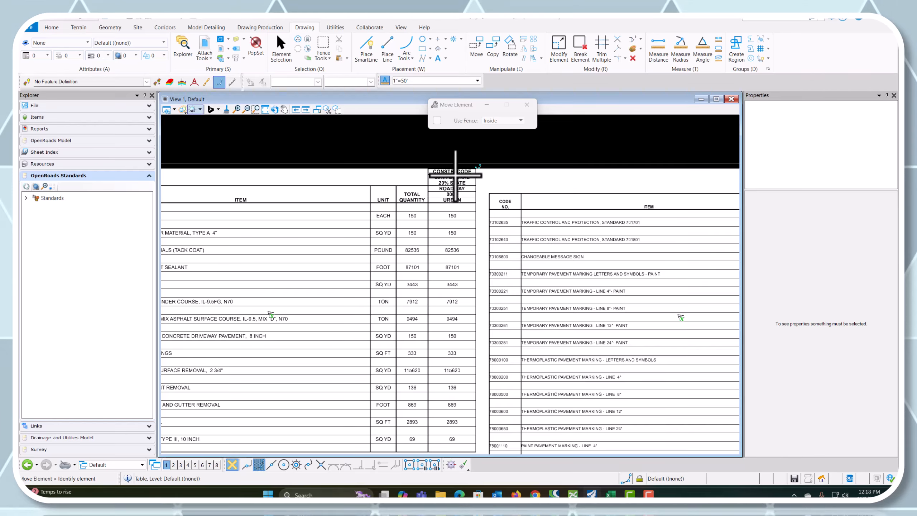
scroll(450, 179, "down", 2)
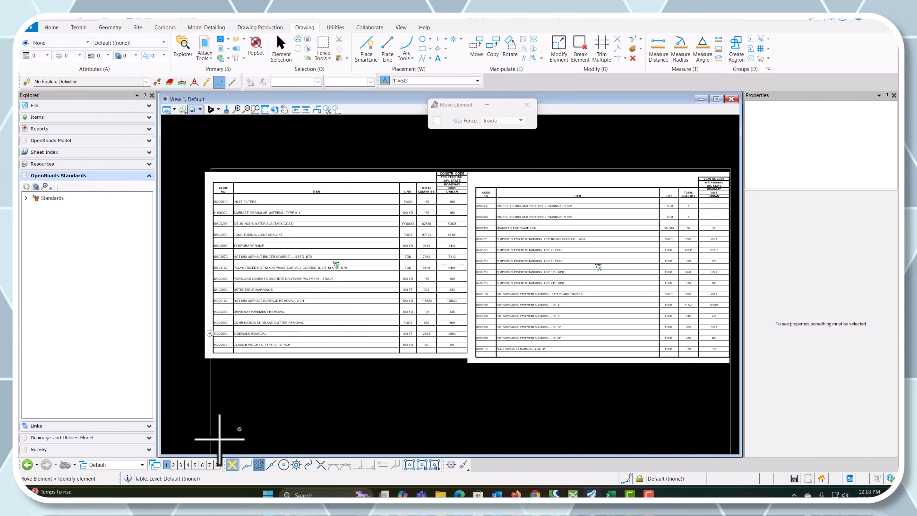
left_click(138, 467)
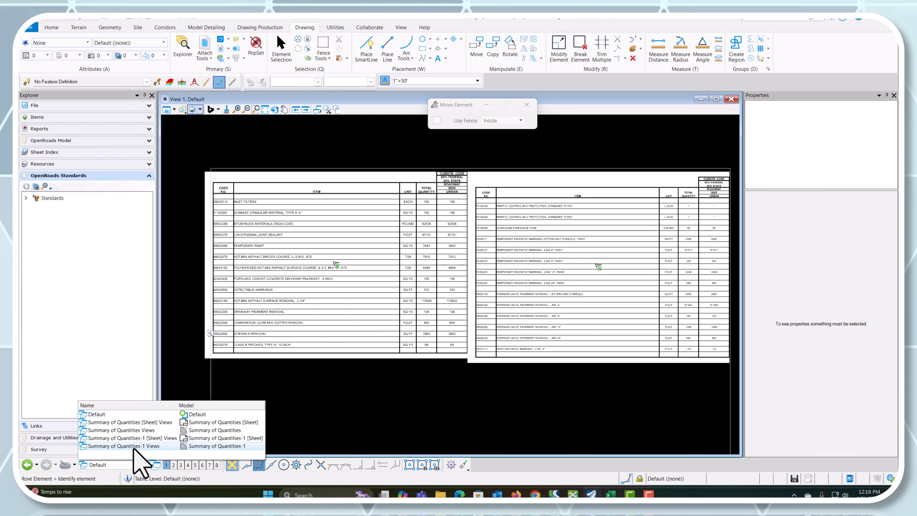
left_click(138, 447)
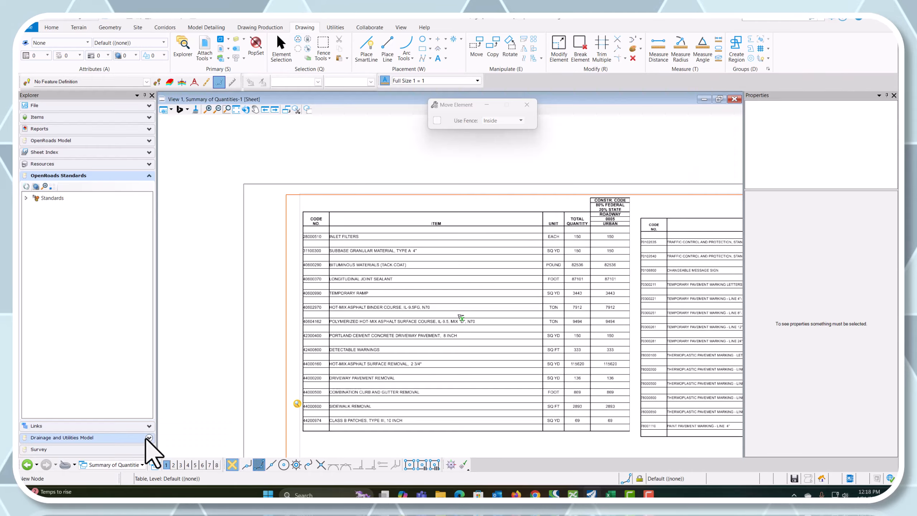
scroll(252, 390, "down", 2)
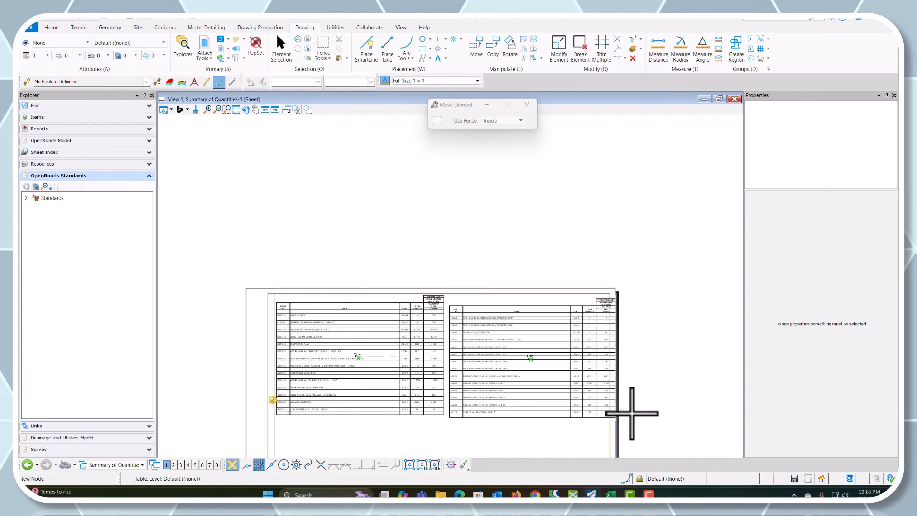
scroll(632, 397, "up", 2)
scroll(526, 324, "down", 2)
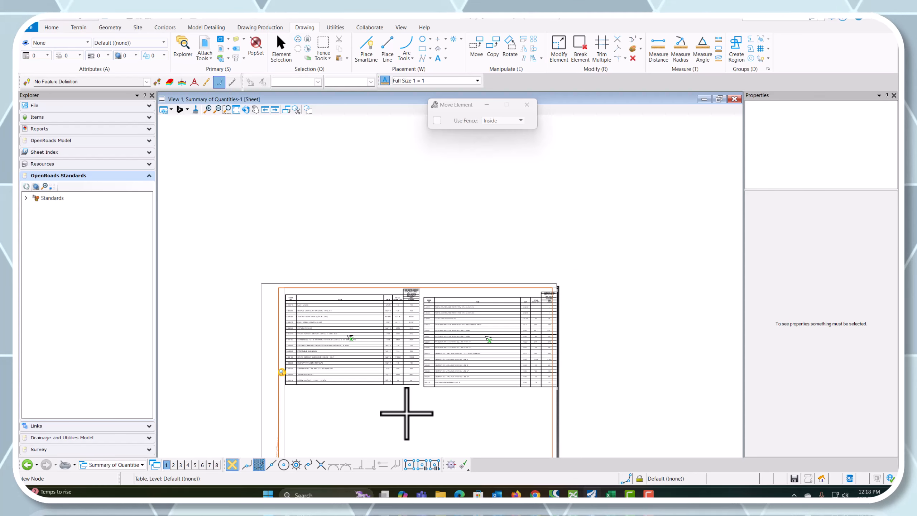
scroll(374, 365, "up", 1)
scroll(380, 344, "down", 2)
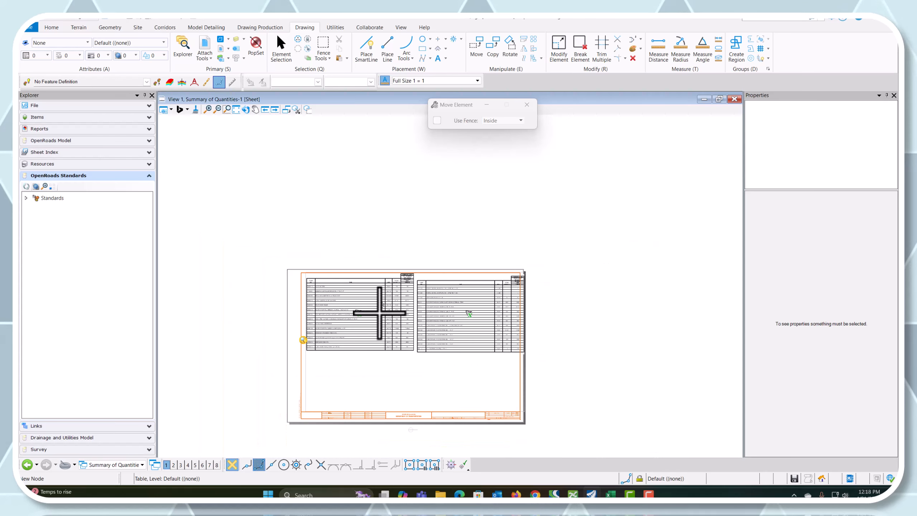
- Return to the Default model and examine the table layouts inside the two named boundaries
left_click(95, 466)
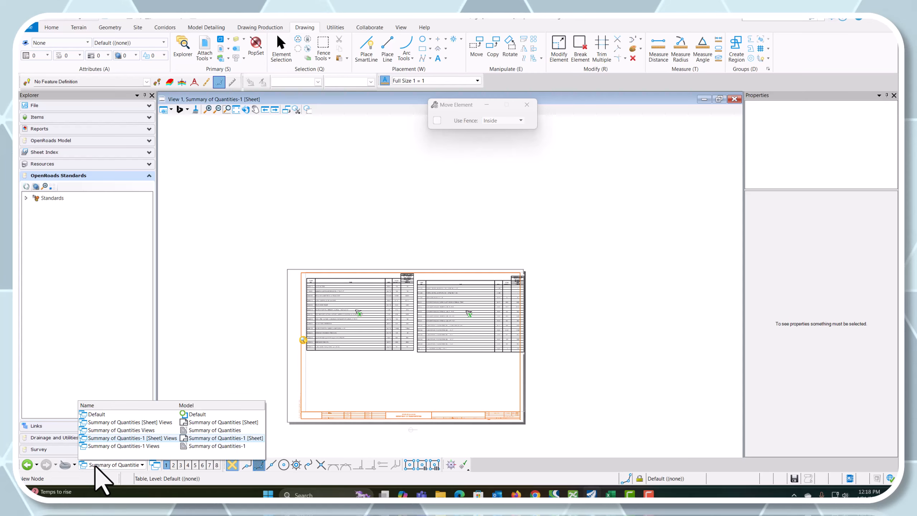
left_click(96, 415)
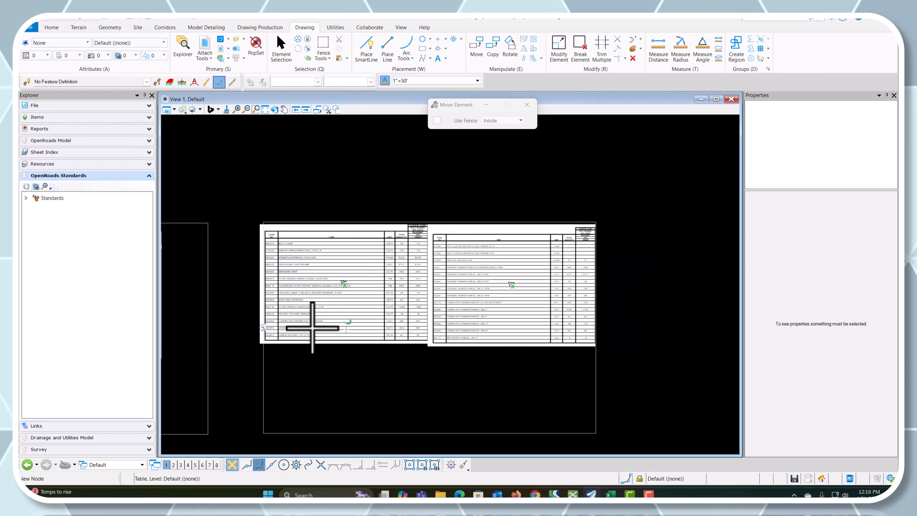
scroll(313, 328, "down", 1)
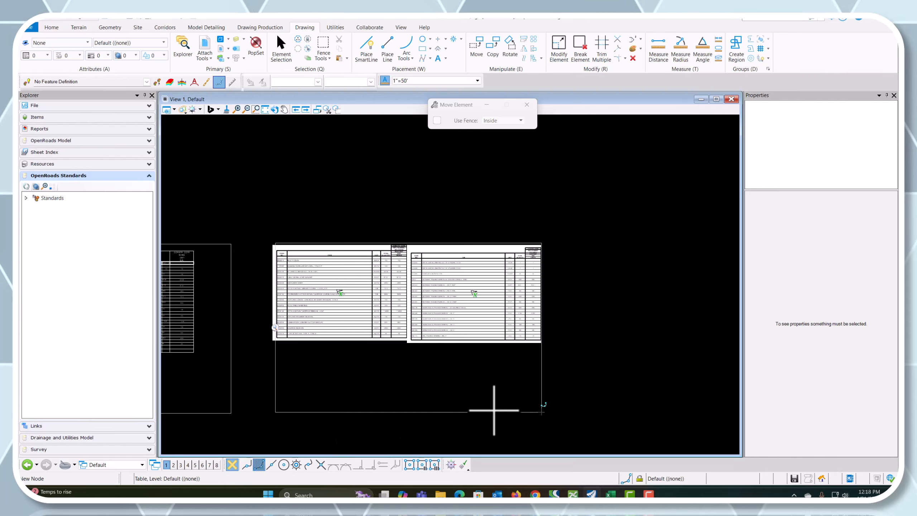
scroll(329, 380, "down", 2)
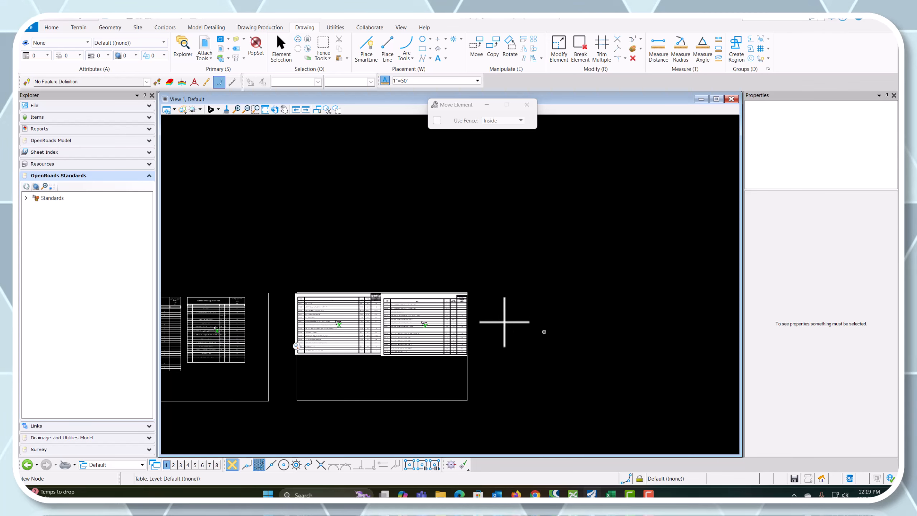
scroll(484, 267, "up", 2)
scroll(666, 311, "down", 2)
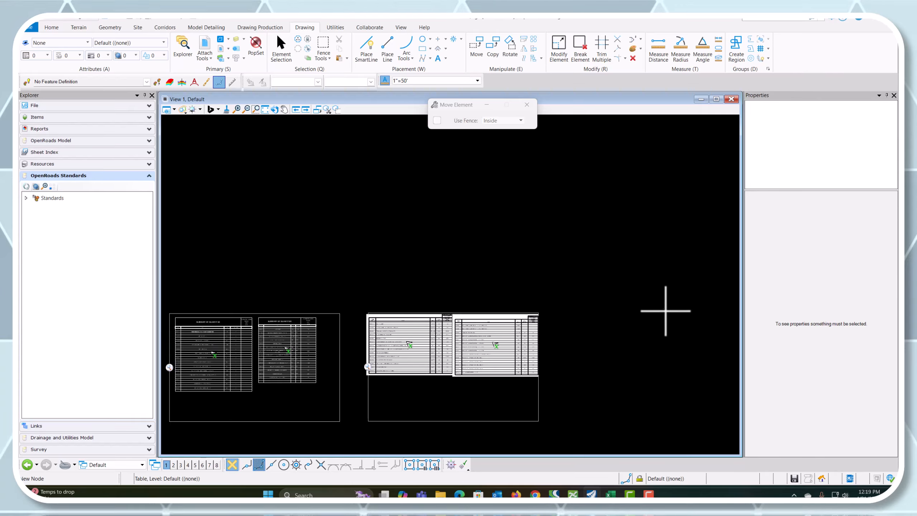
scroll(450, 380, "up", 2)
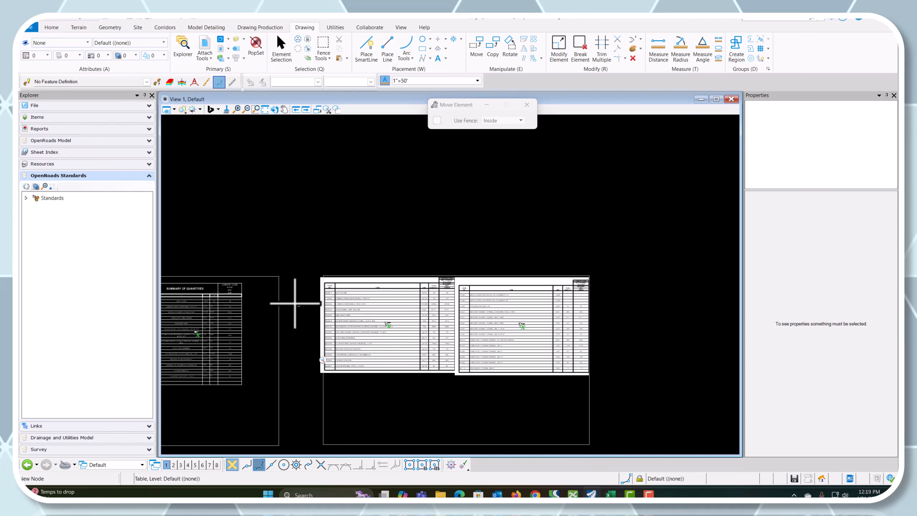
scroll(474, 289, "up", 1)
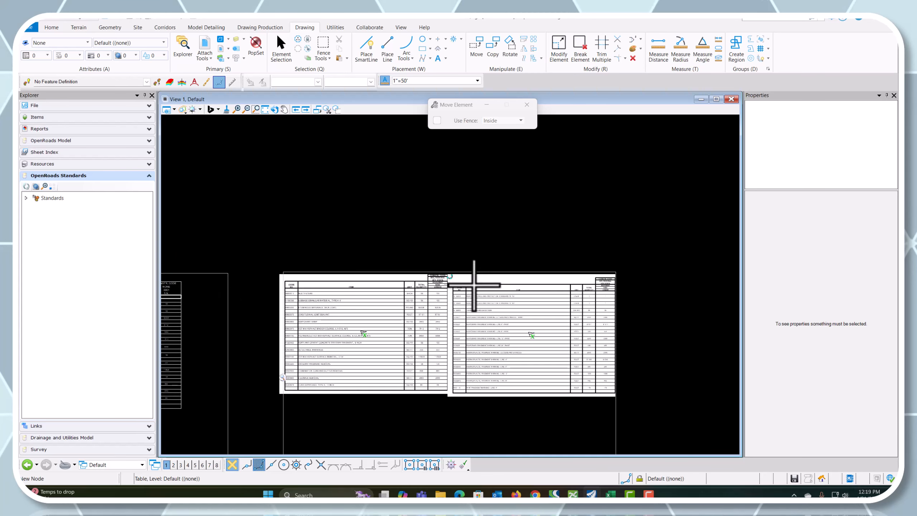